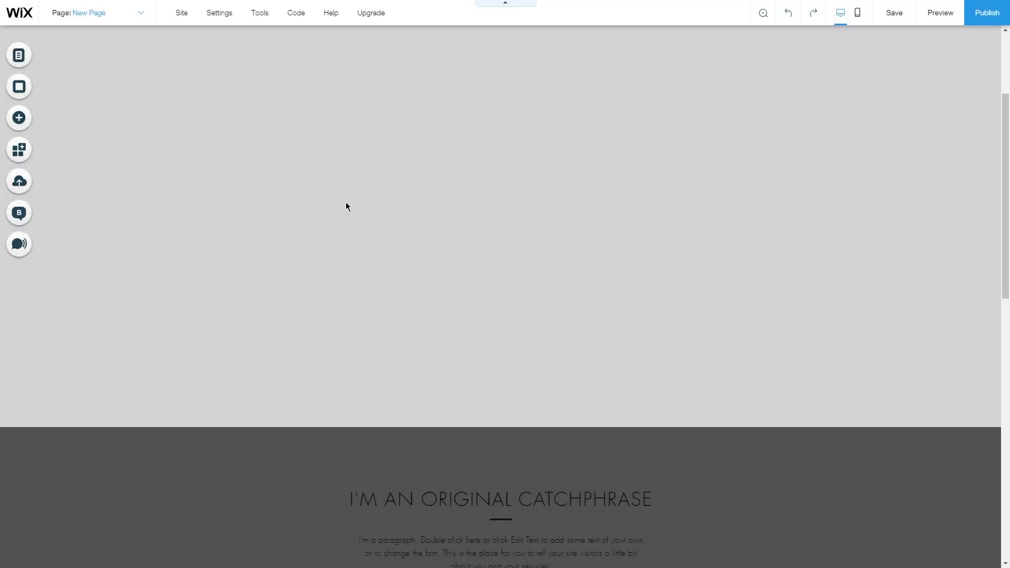
# Add a Portrait VideoBox with the statue image and black play button to the page
pyautogui.click(26, 124)
pyautogui.scroll(-3, 200, 160)
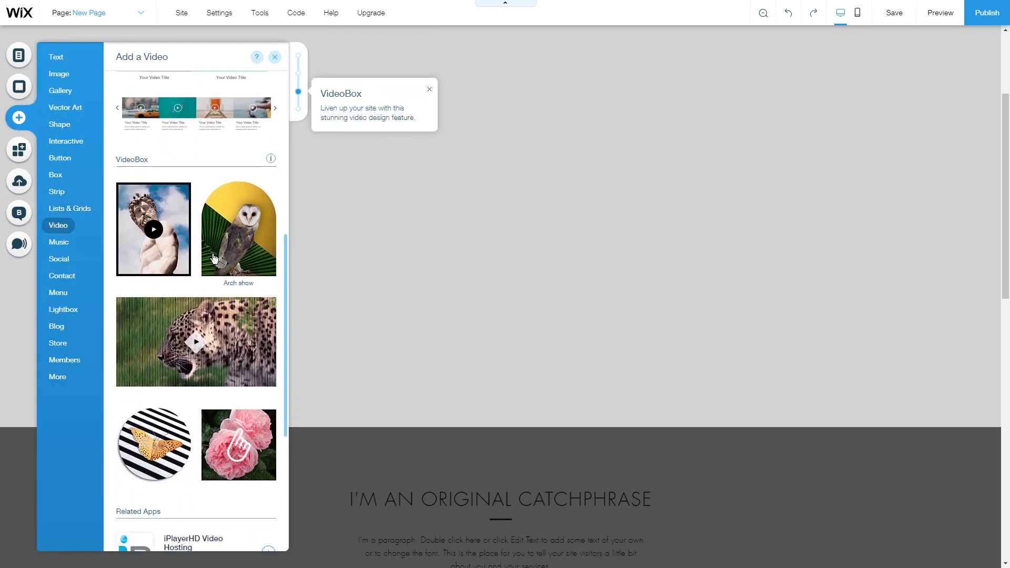
pyautogui.moveTo(155, 216); pyautogui.dragTo(500, 190)
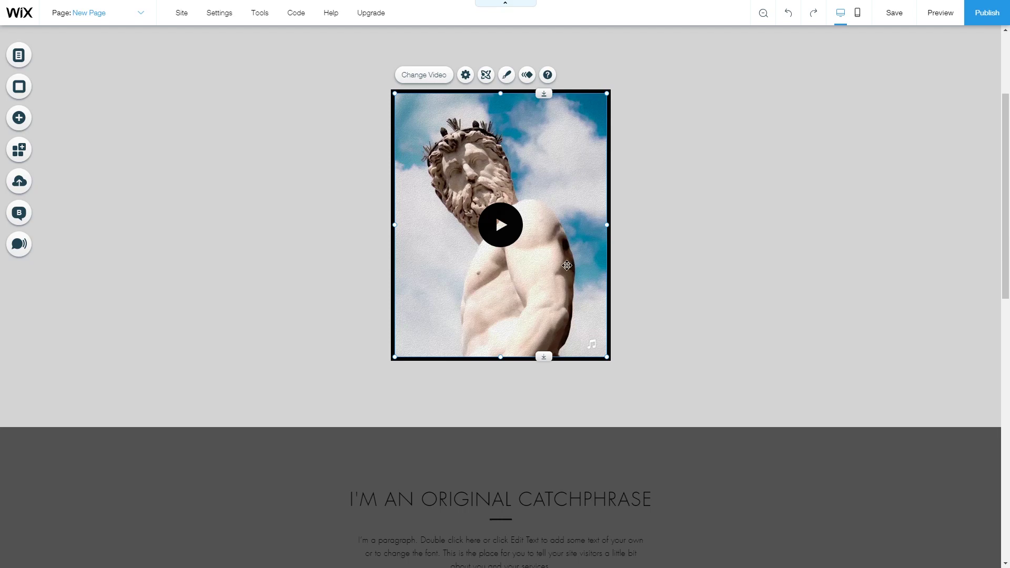
# Open the VideoBox video library and browse Free from Wix, Shutterstock Videos, then My Videos
pyautogui.click(425, 76)
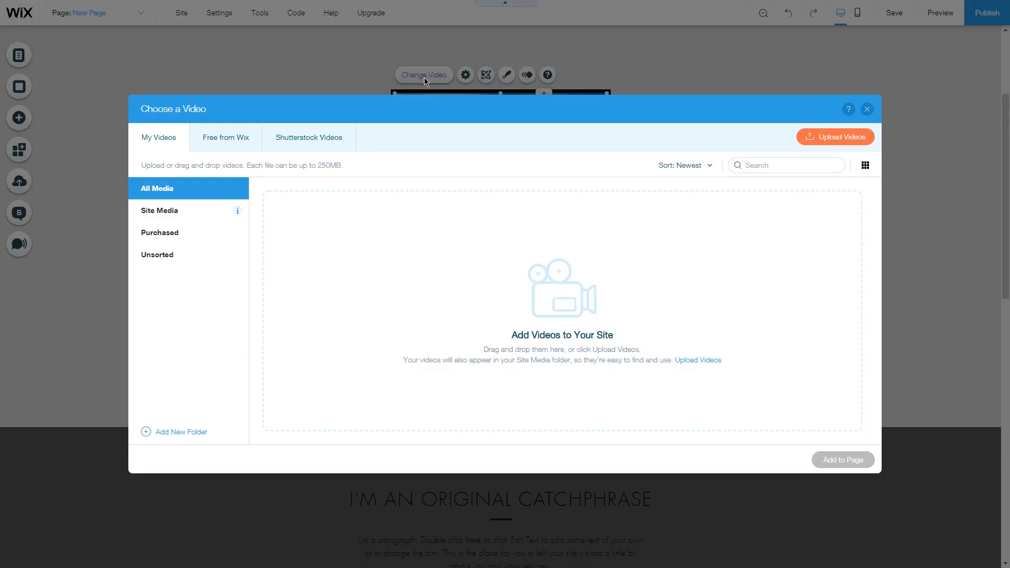
pyautogui.click(228, 139)
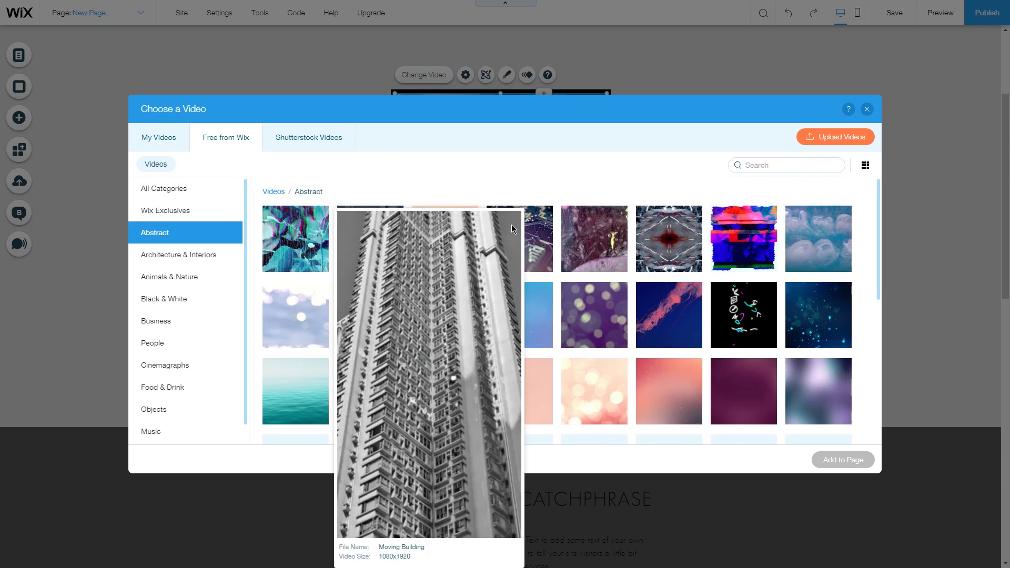
pyautogui.click(318, 141)
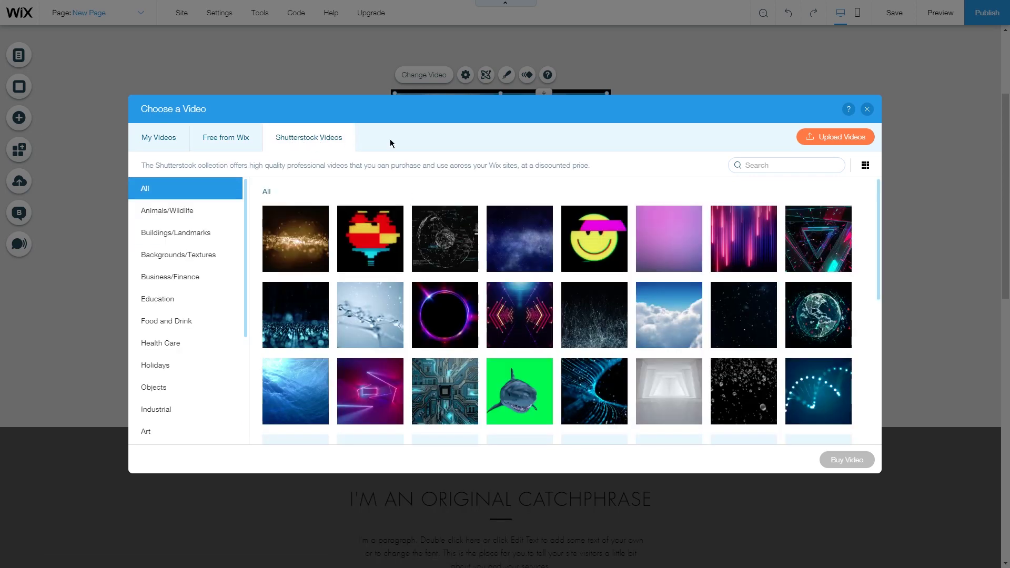
pyautogui.click(155, 141)
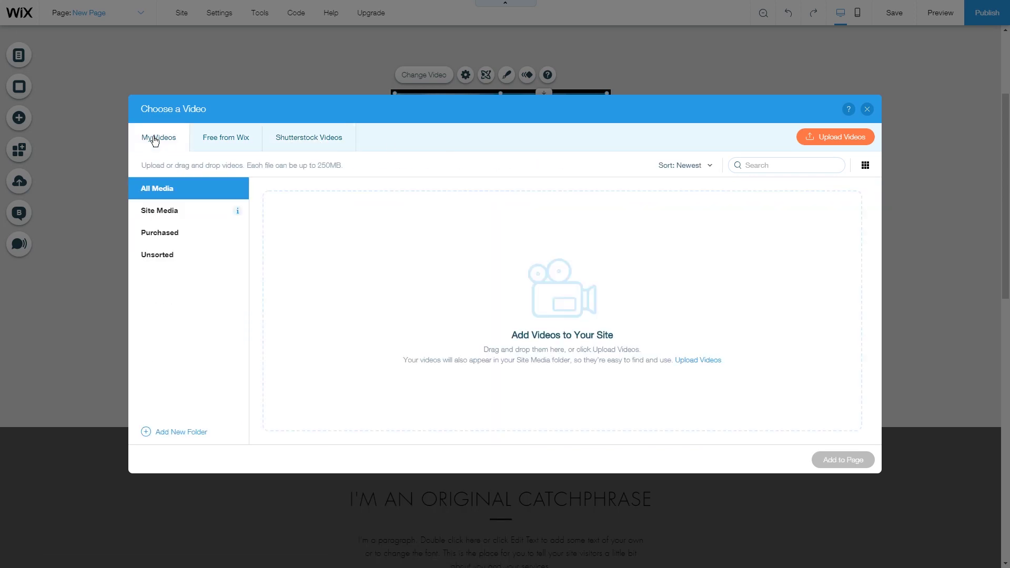
# Upload the 'Video for Website Background' file from the computer to the site's videos
pyautogui.click(829, 140)
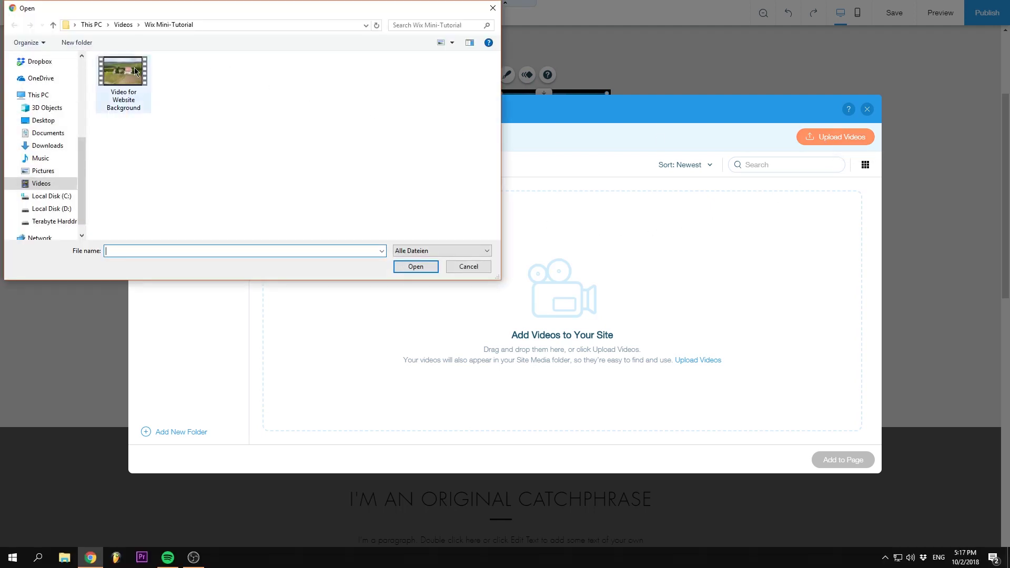
pyautogui.click(145, 71)
pyautogui.click(406, 266)
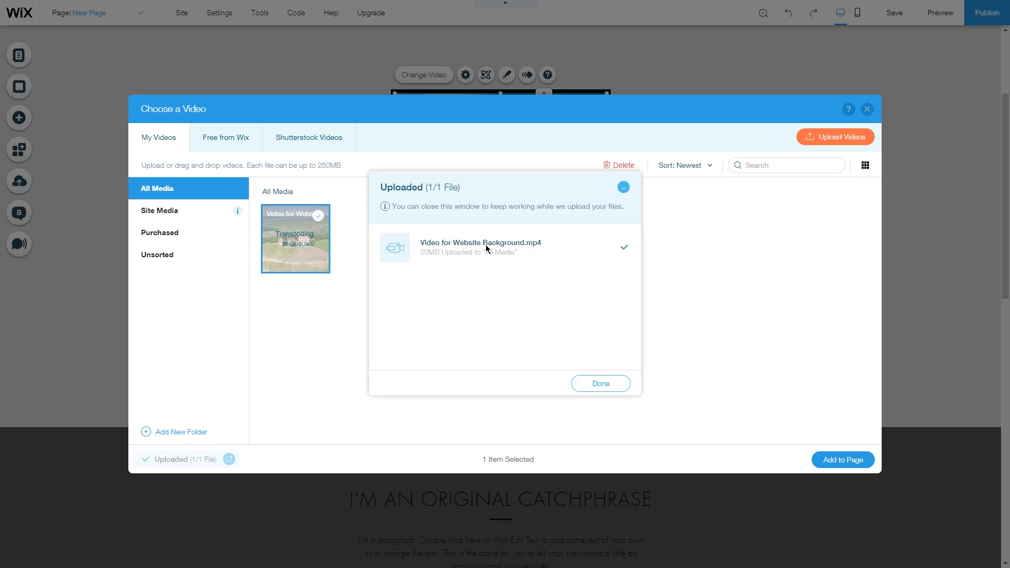
# Replace the VideoBox's statue video with the uploaded drone footage
pyautogui.click(600, 385)
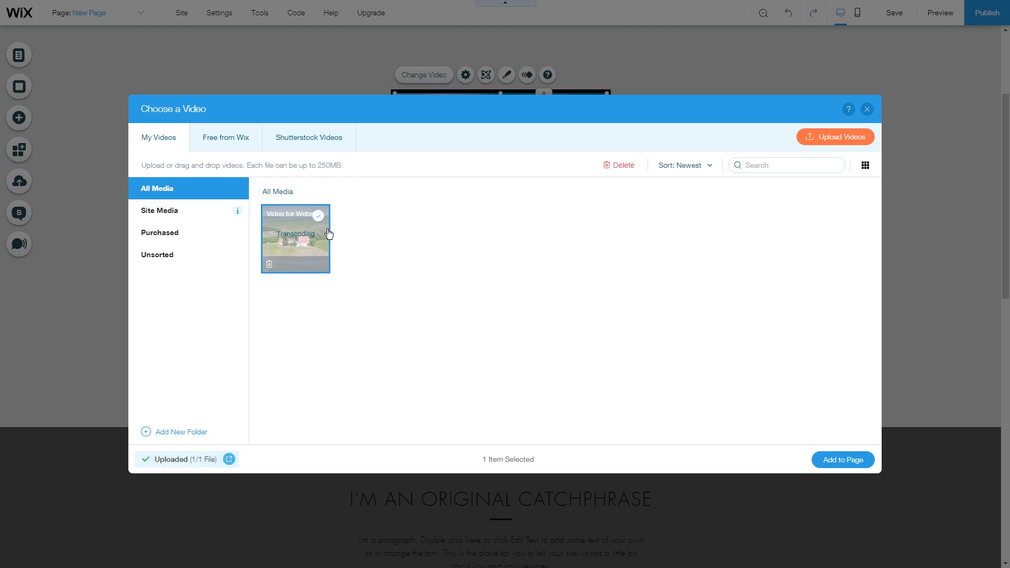
pyautogui.click(359, 244)
pyautogui.click(322, 240)
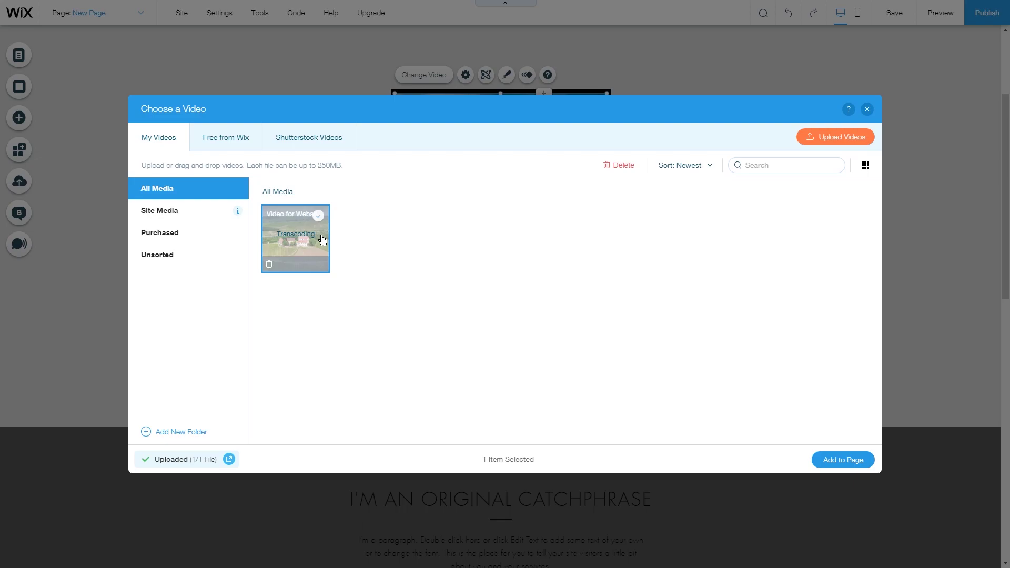
pyautogui.click(842, 461)
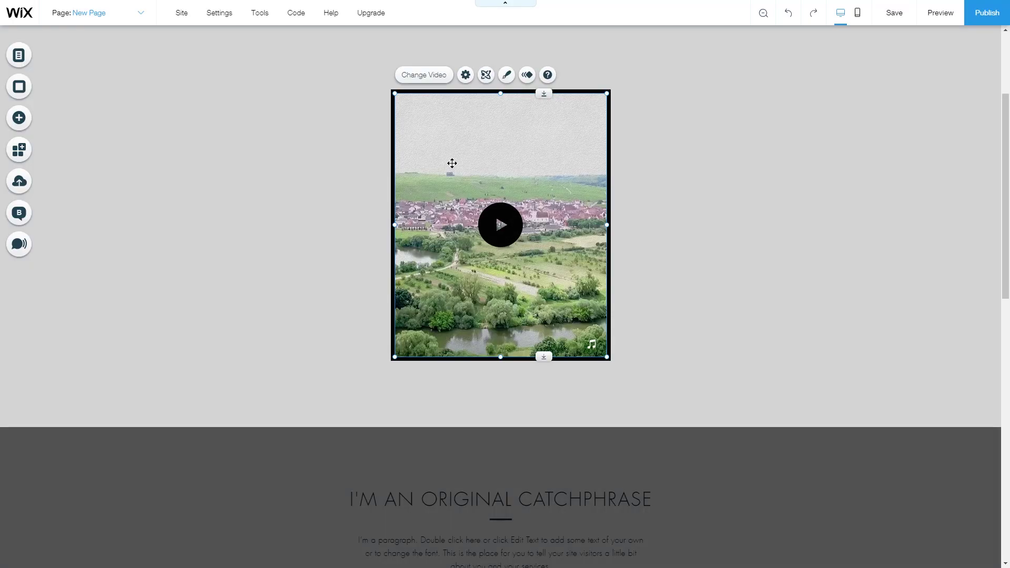
# Resize the VideoBox from portrait into a wider landscape frame
pyautogui.moveTo(607, 226); pyautogui.dragTo(698, 224)
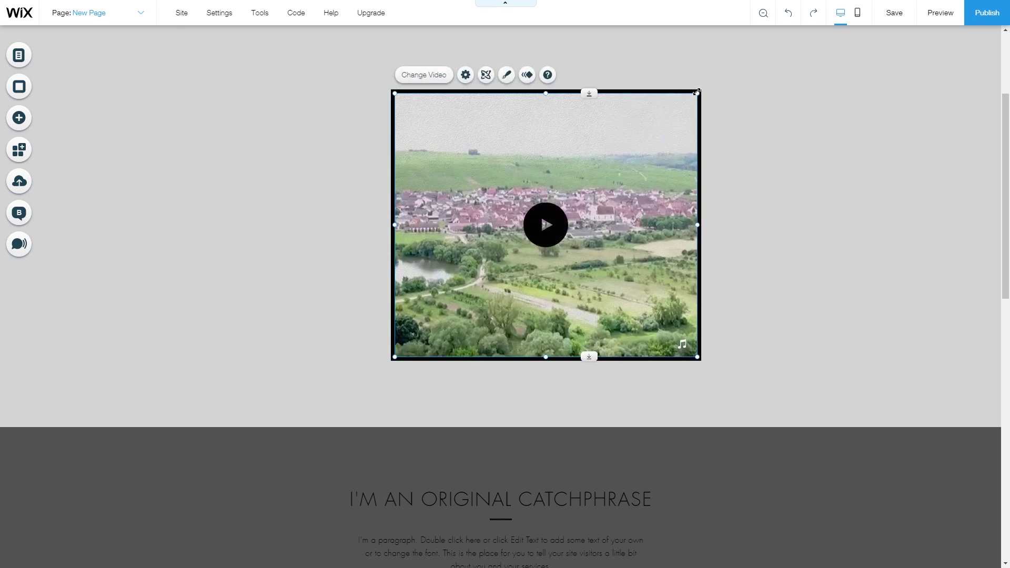
pyautogui.moveTo(697, 92); pyautogui.dragTo(591, 186)
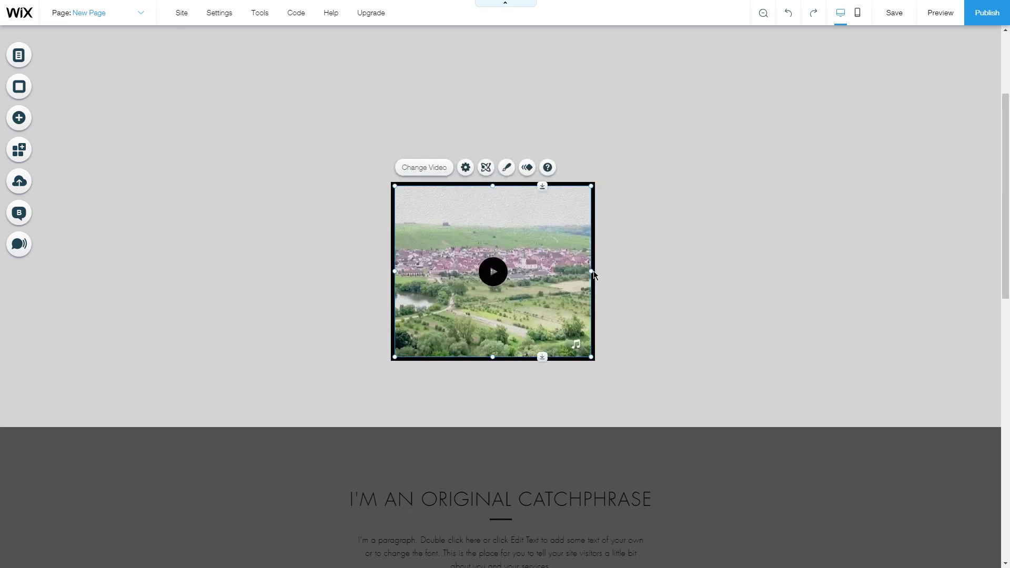
pyautogui.moveTo(592, 272); pyautogui.dragTo(668, 270)
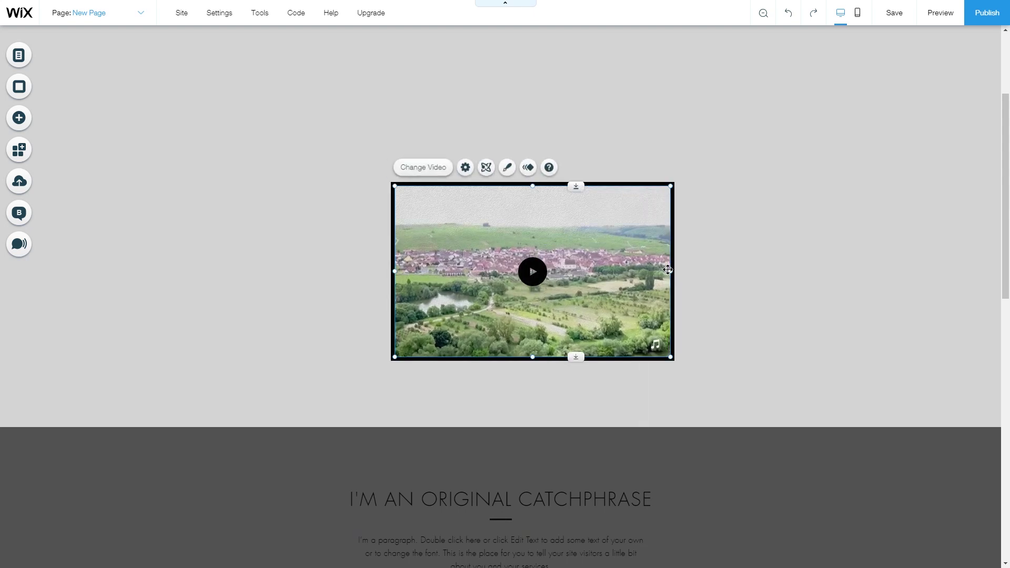
pyautogui.moveTo(533, 186); pyautogui.dragTo(528, 146)
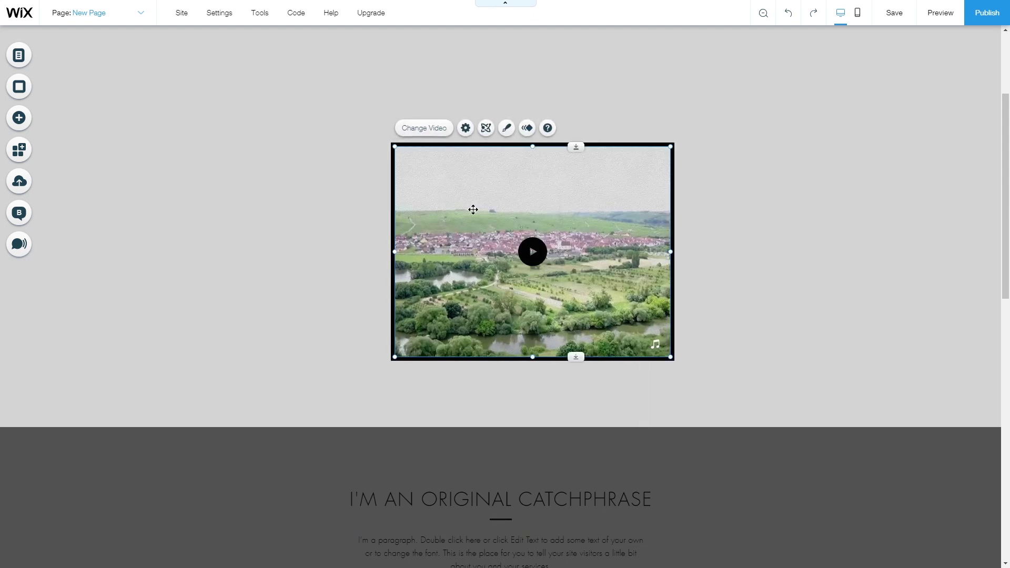
# Reset the video to original proportions, enlarge it to 834 × 469, and describe it 'Footage Drone'
pyautogui.click(467, 128)
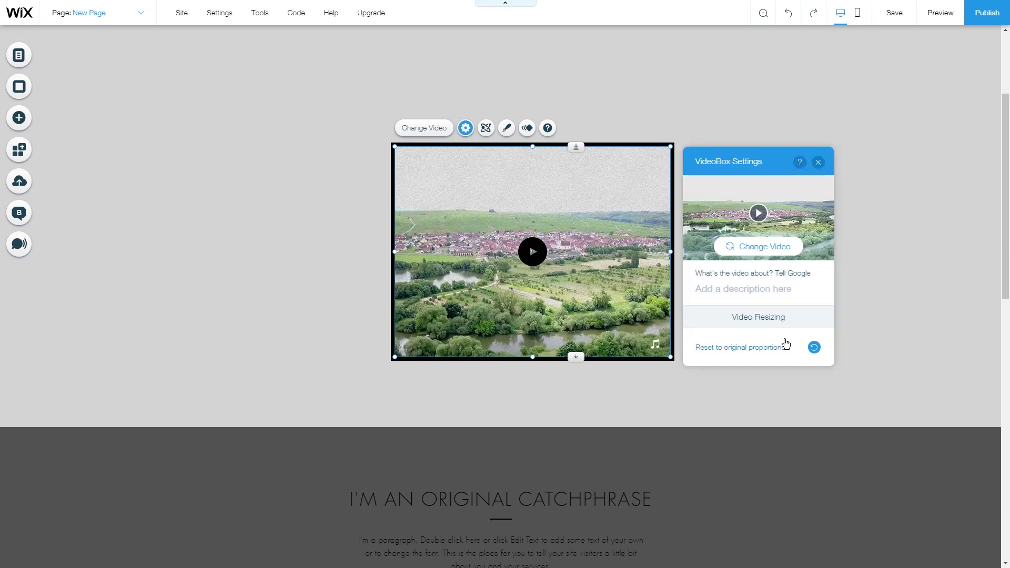
pyautogui.click(813, 349)
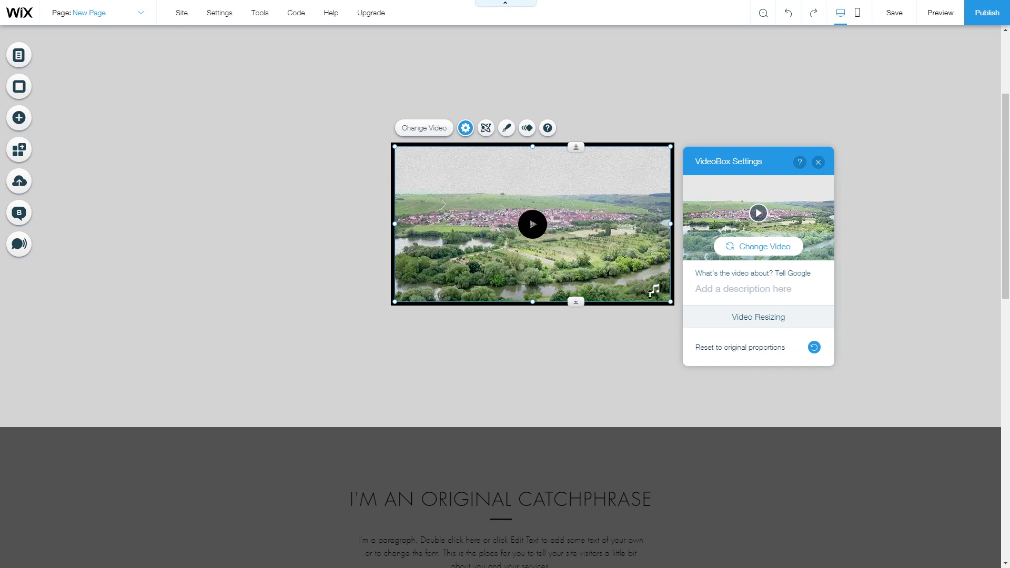
pyautogui.moveTo(475, 249); pyautogui.dragTo(334, 323)
pyautogui.moveTo(531, 221); pyautogui.dragTo(708, 105)
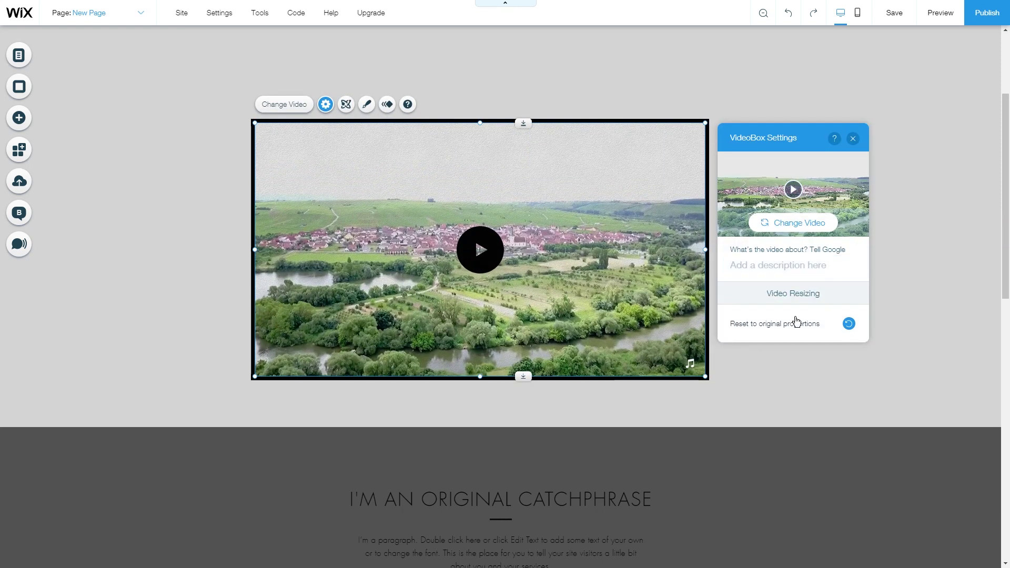
pyautogui.click(763, 267)
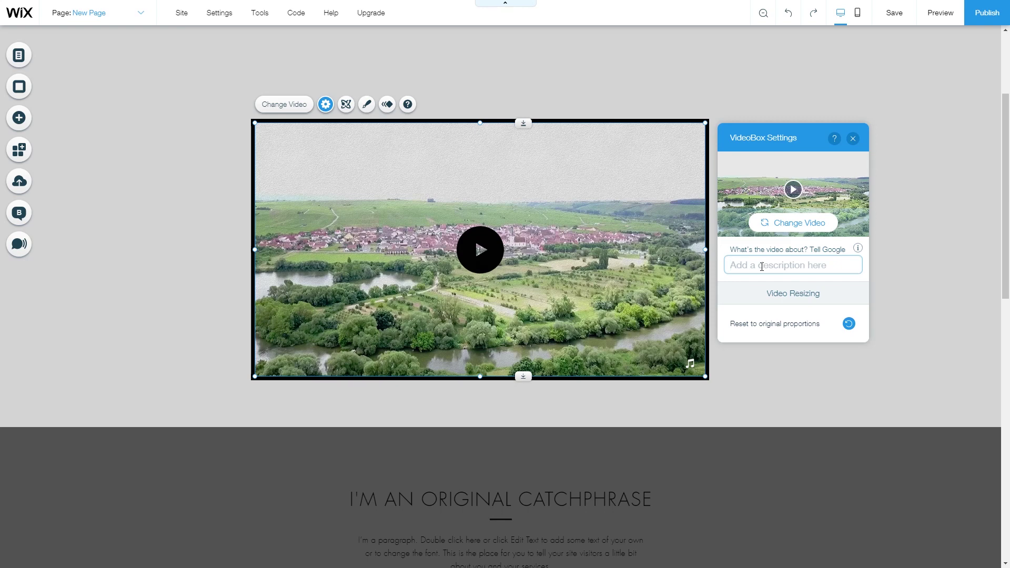
pyautogui.write('Footage Drone')
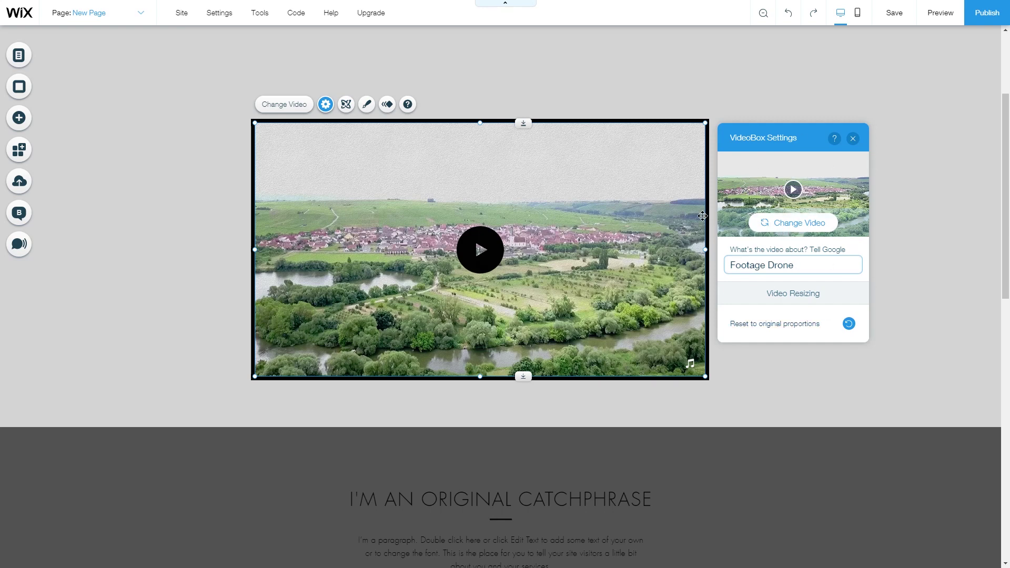
# Set the video to start on click, pause on click, and stop when it ends
pyautogui.click(349, 113)
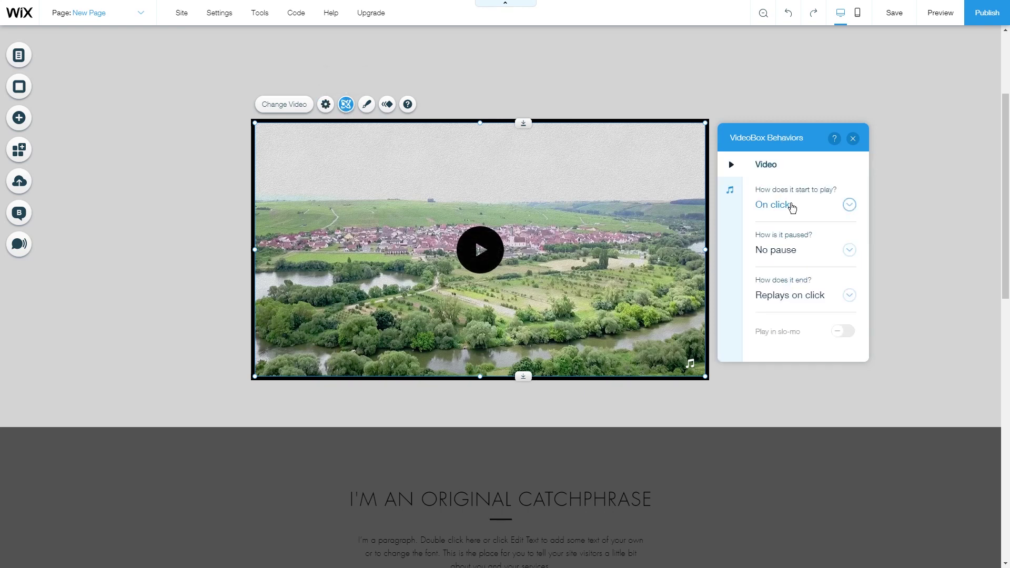
pyautogui.click(829, 207)
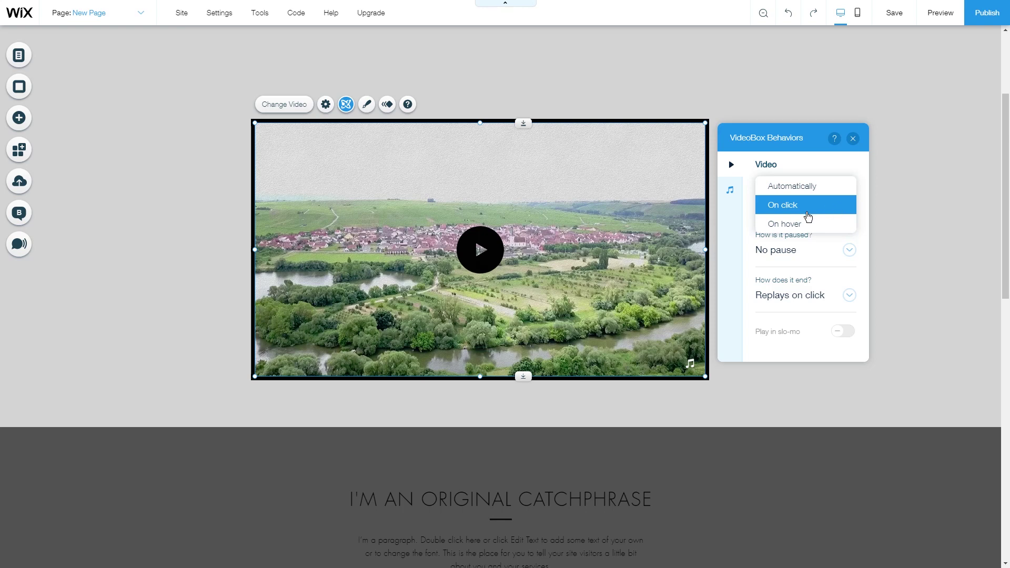
pyautogui.click(779, 205)
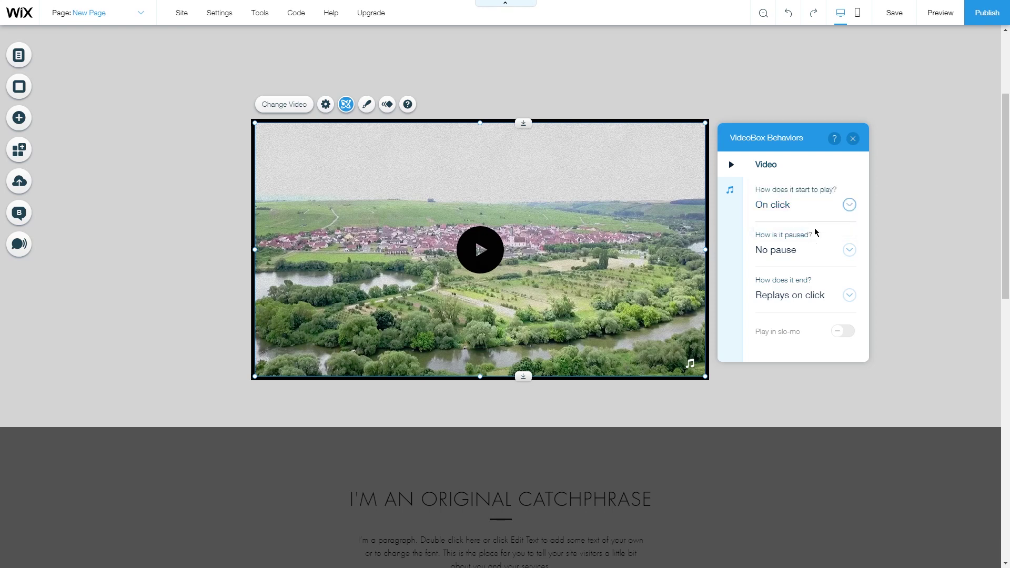
pyautogui.click(845, 253)
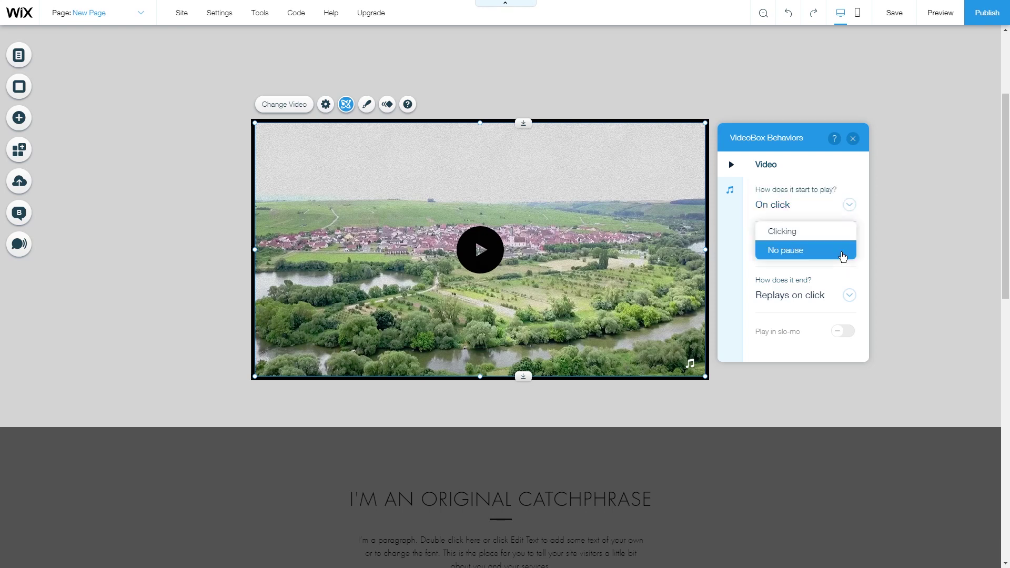
pyautogui.click(821, 232)
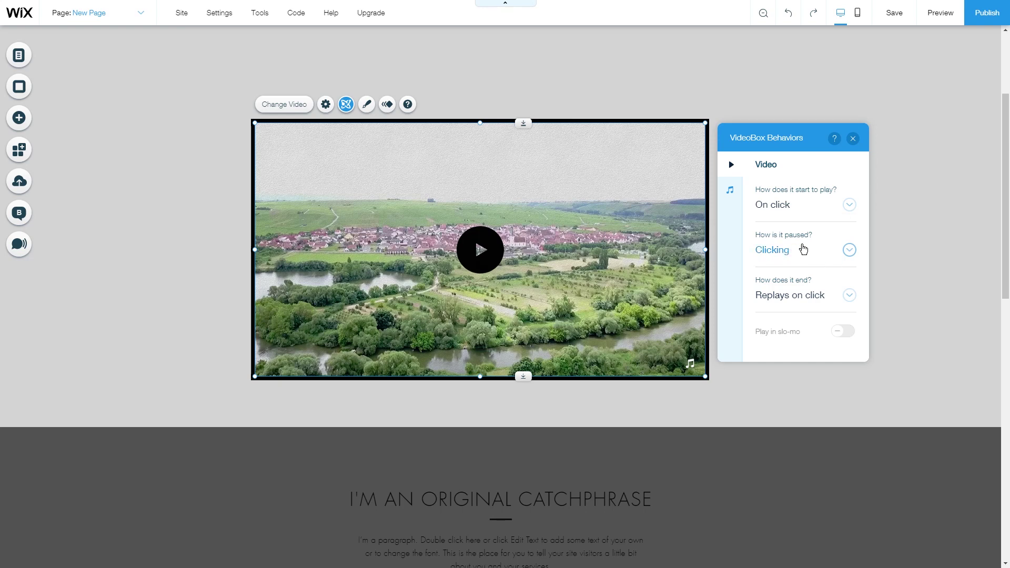
pyautogui.click(815, 296)
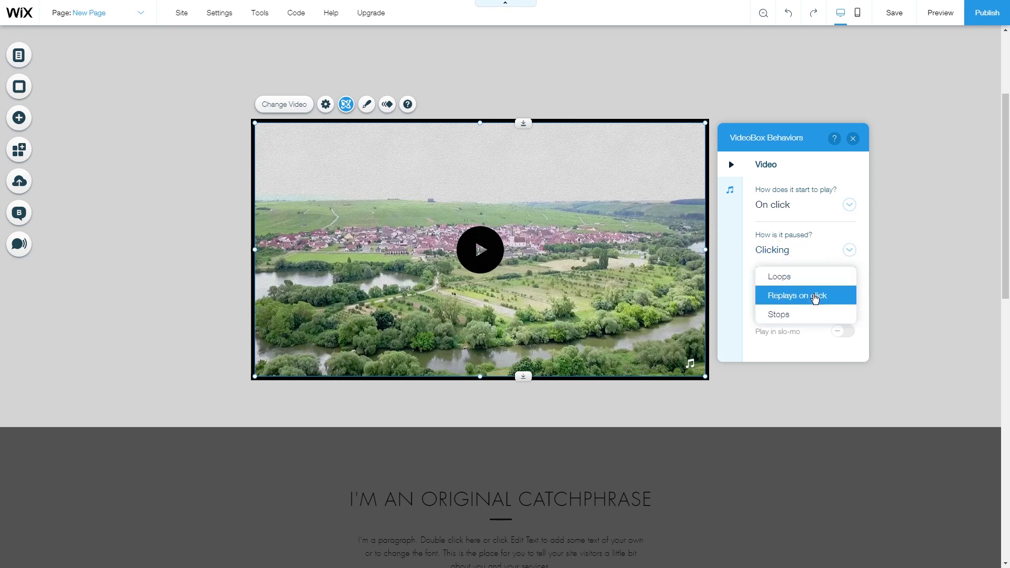
pyautogui.click(794, 315)
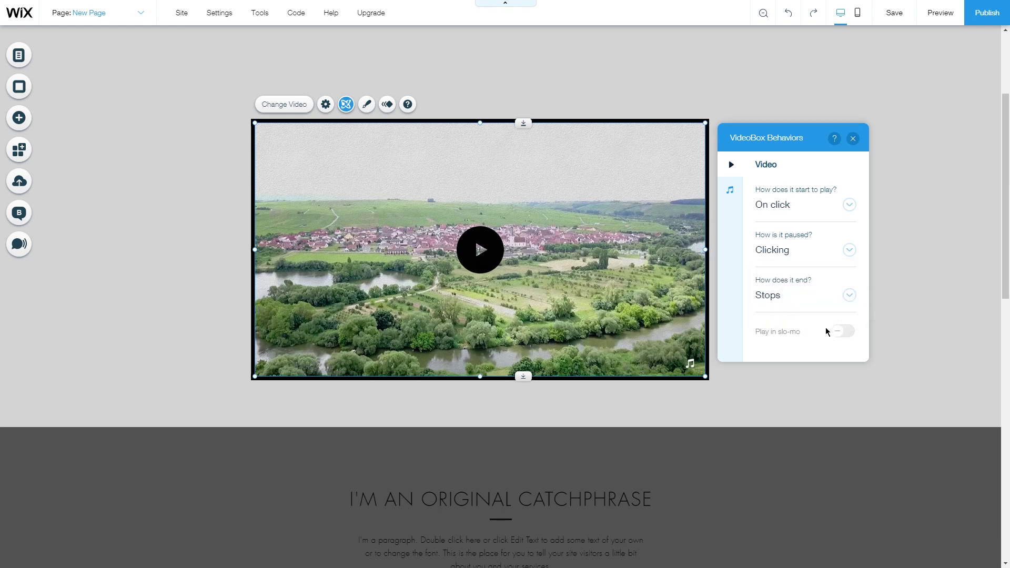
pyautogui.moveTo(848, 335)
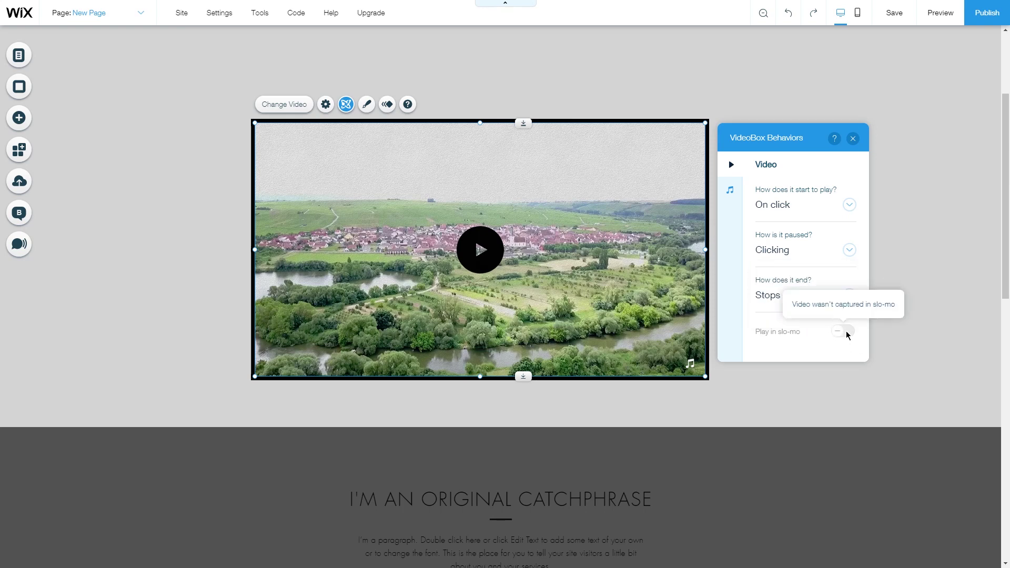
# Set the video's sound to play Always
pyautogui.click(730, 192)
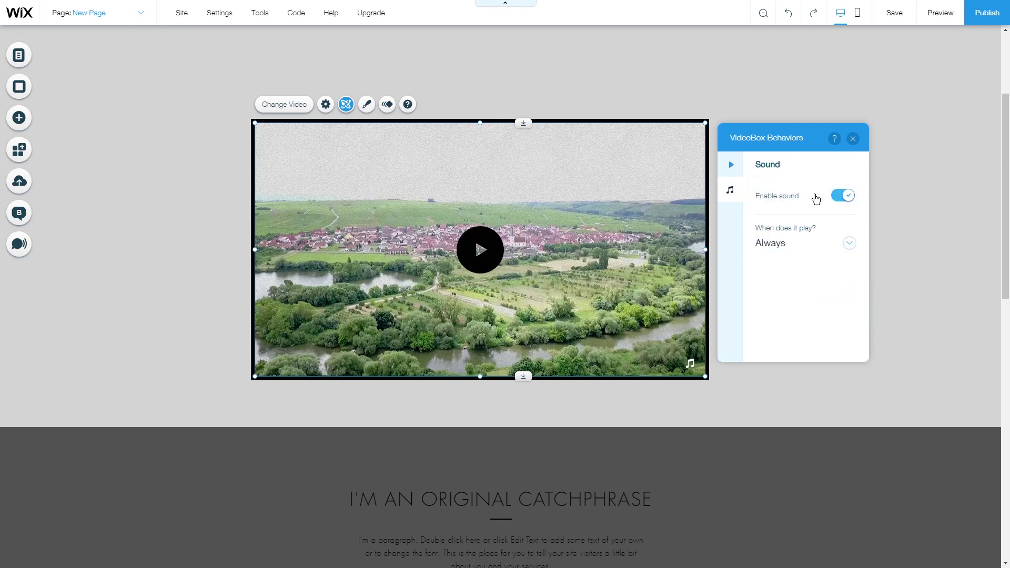
pyautogui.click(844, 246)
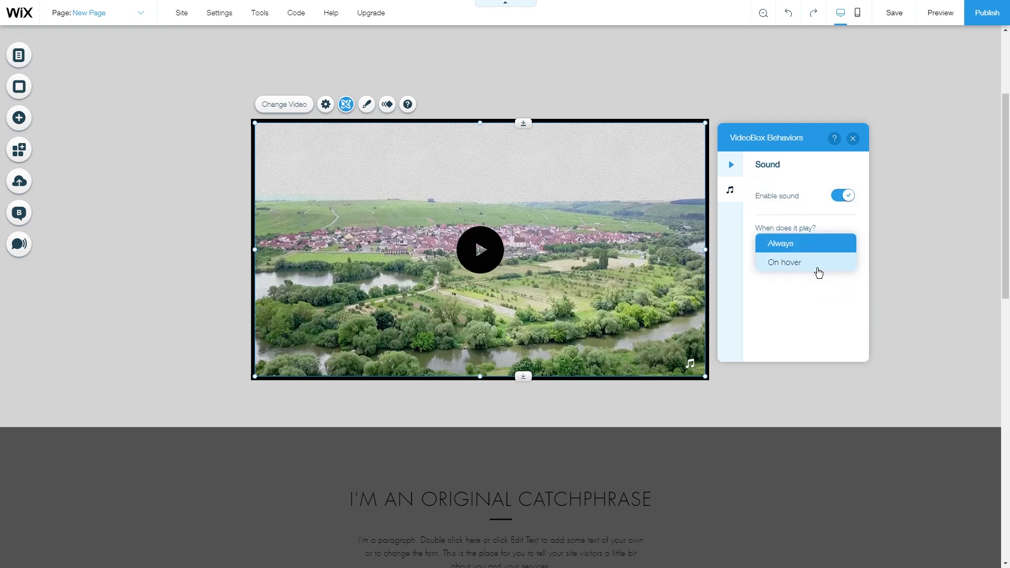
pyautogui.click(807, 245)
pyautogui.click(367, 104)
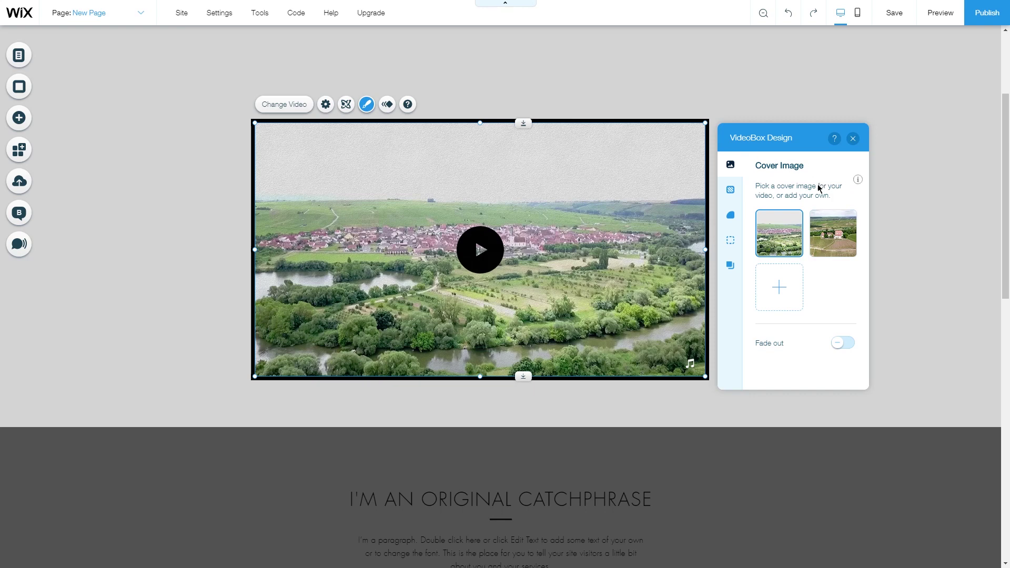
# Use the vineyard-and-farmhouse frame as the cover image and switch Fade out on
pyautogui.click(833, 228)
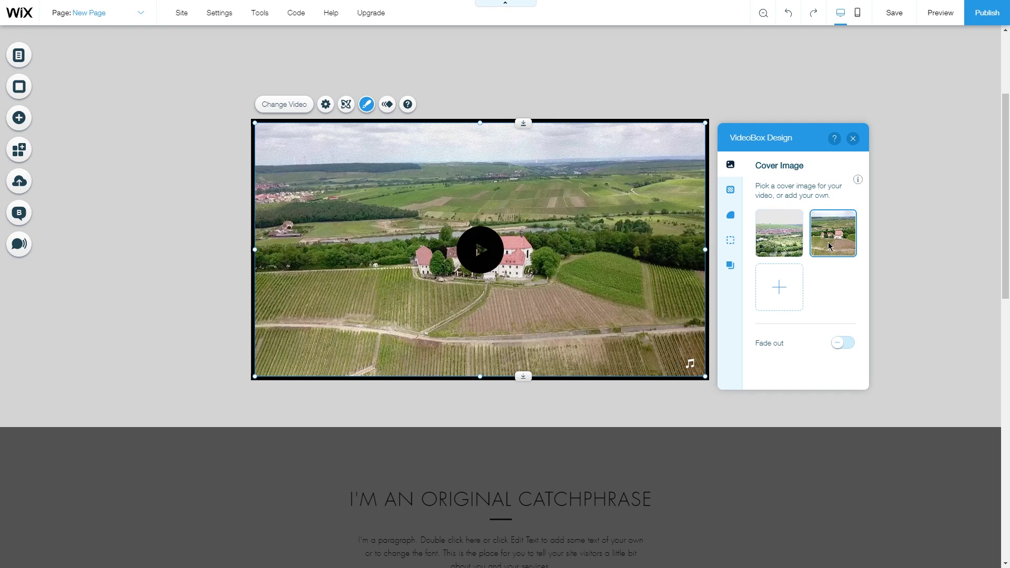
pyautogui.click(784, 308)
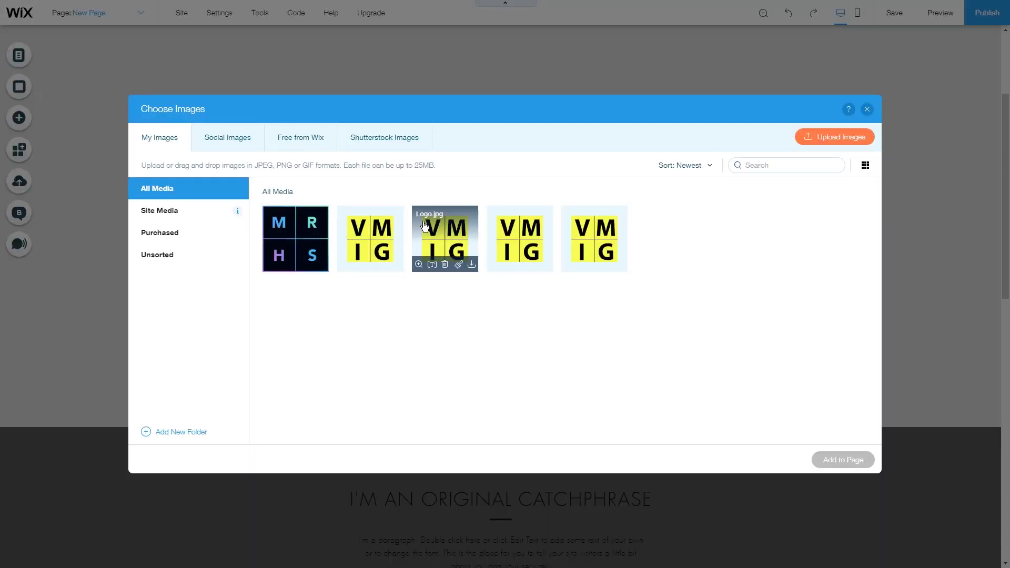
pyautogui.click(868, 109)
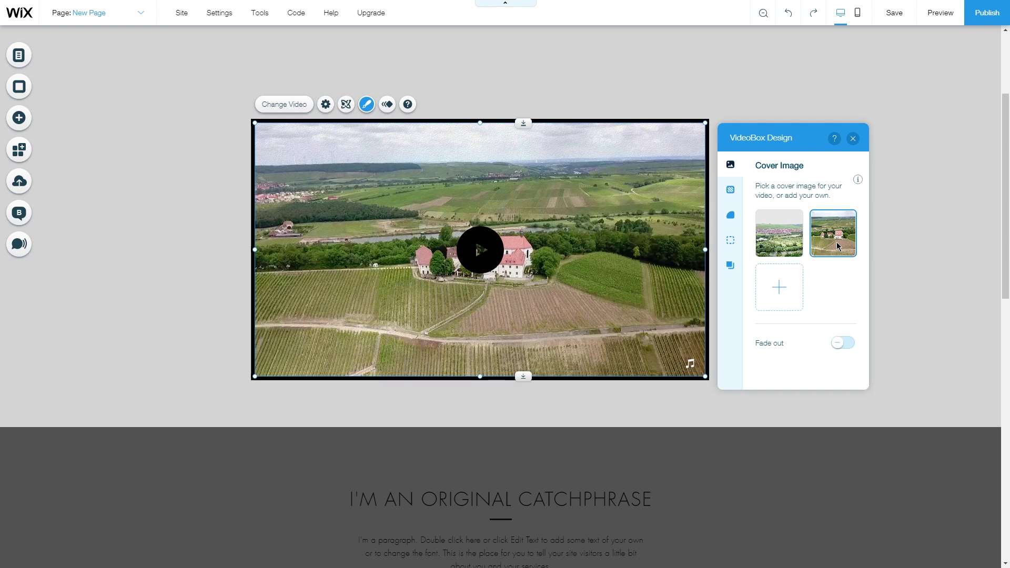
pyautogui.click(837, 348)
# Preview dark noise, grey noise and light pattern overlays, then set the overlay to none
pyautogui.click(734, 196)
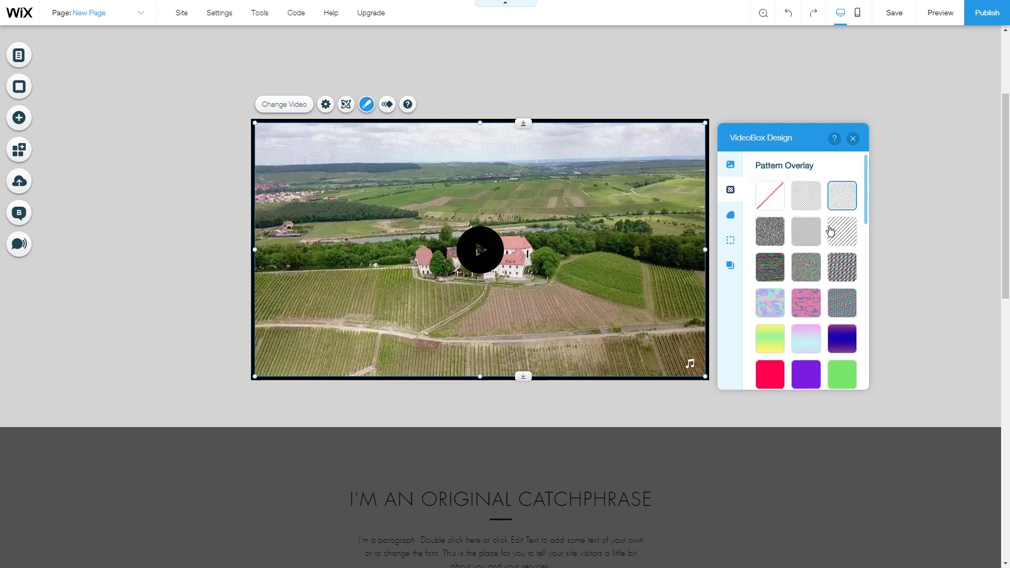
pyautogui.click(772, 236)
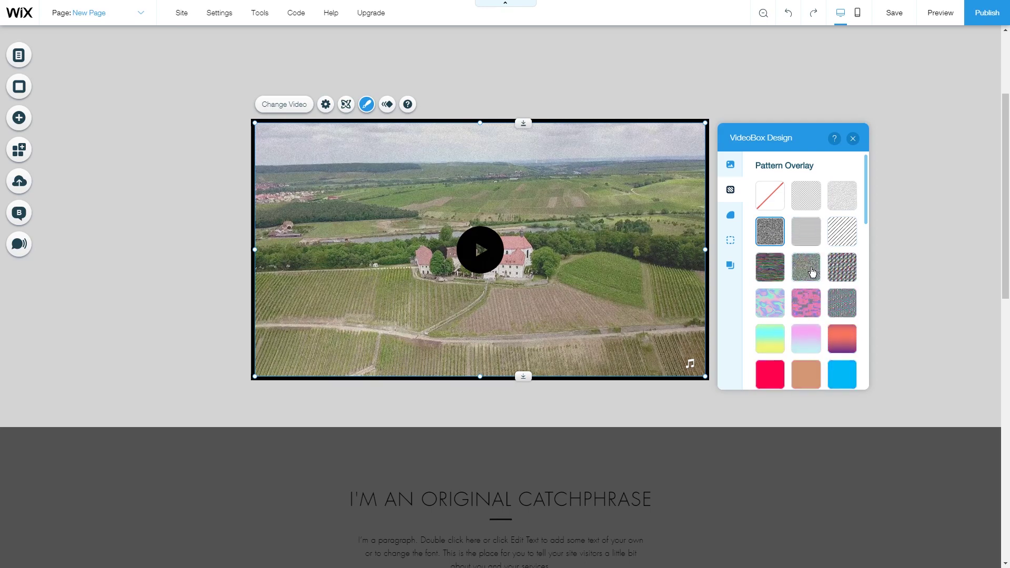
pyautogui.click(806, 266)
pyautogui.scroll(-6, 822, 239)
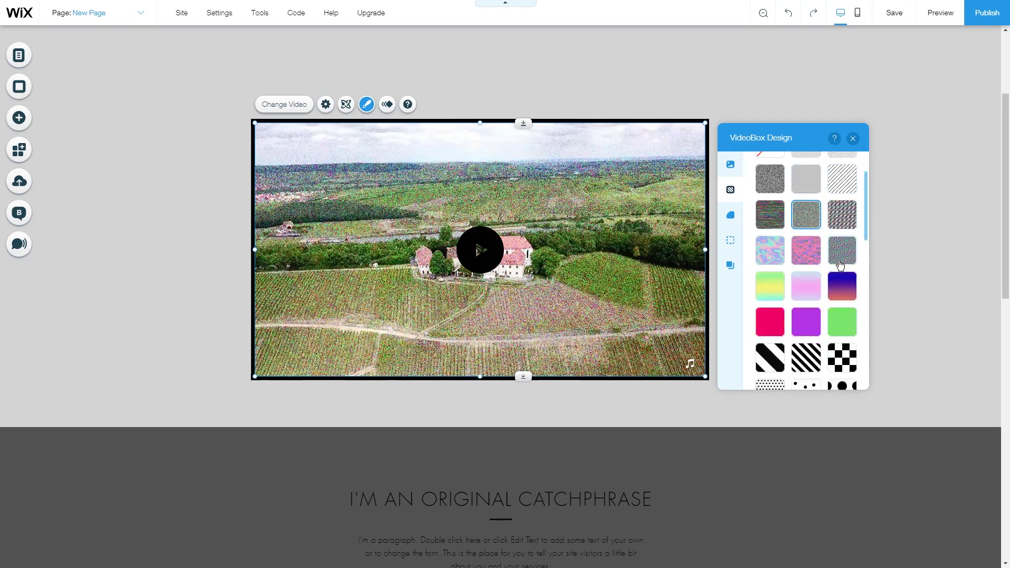
pyautogui.scroll(-1, 842, 316)
pyautogui.click(840, 346)
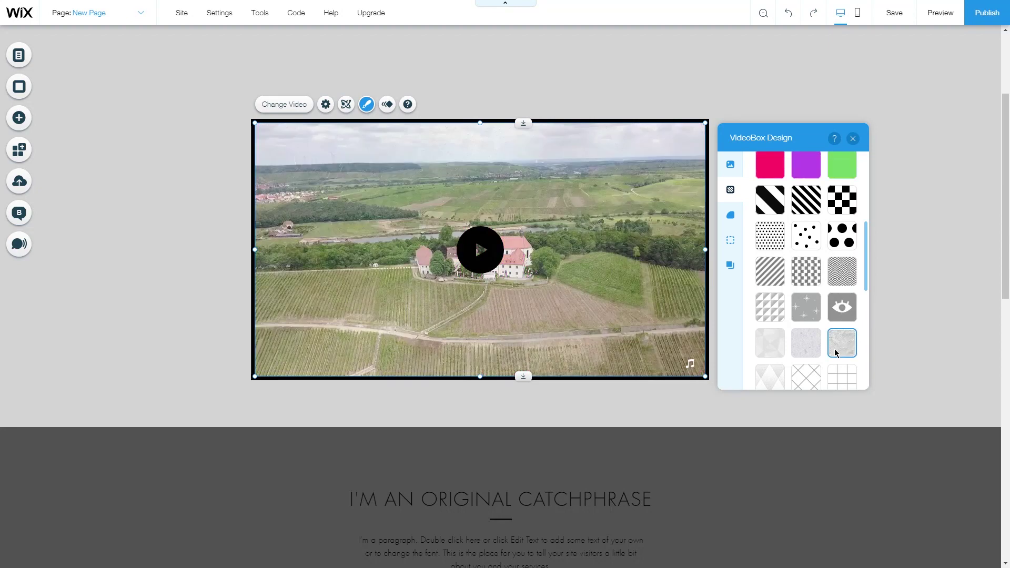
pyautogui.scroll(8, 837, 347)
pyautogui.click(770, 205)
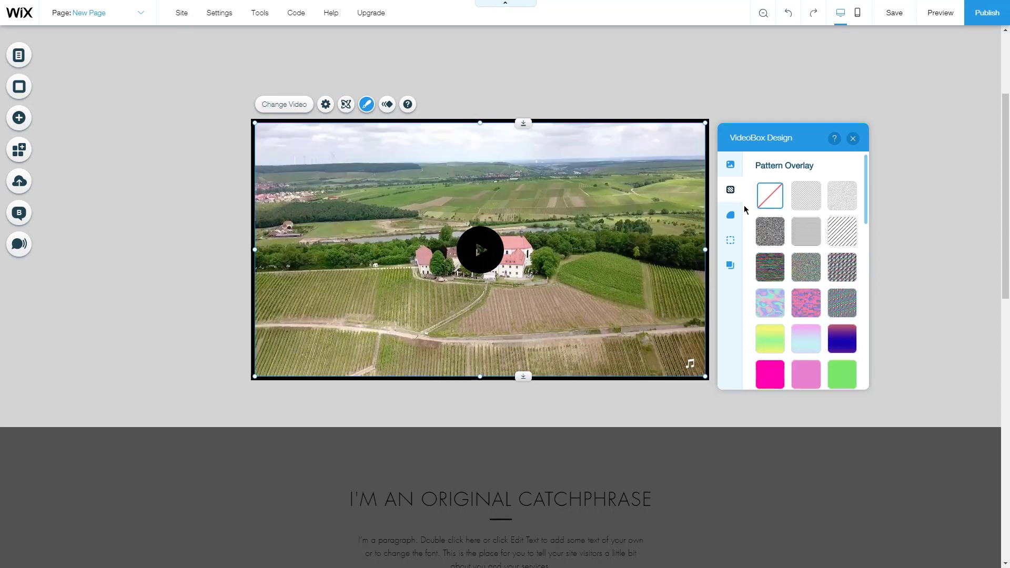
# Turn on Apply Contour with a 120px radius on all corners
pyautogui.click(731, 220)
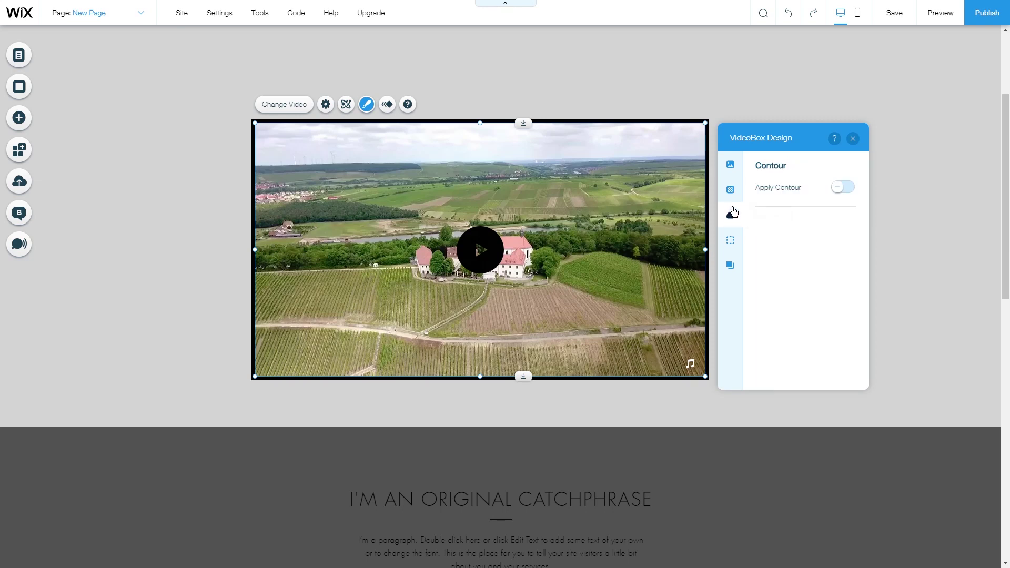
pyautogui.click(843, 191)
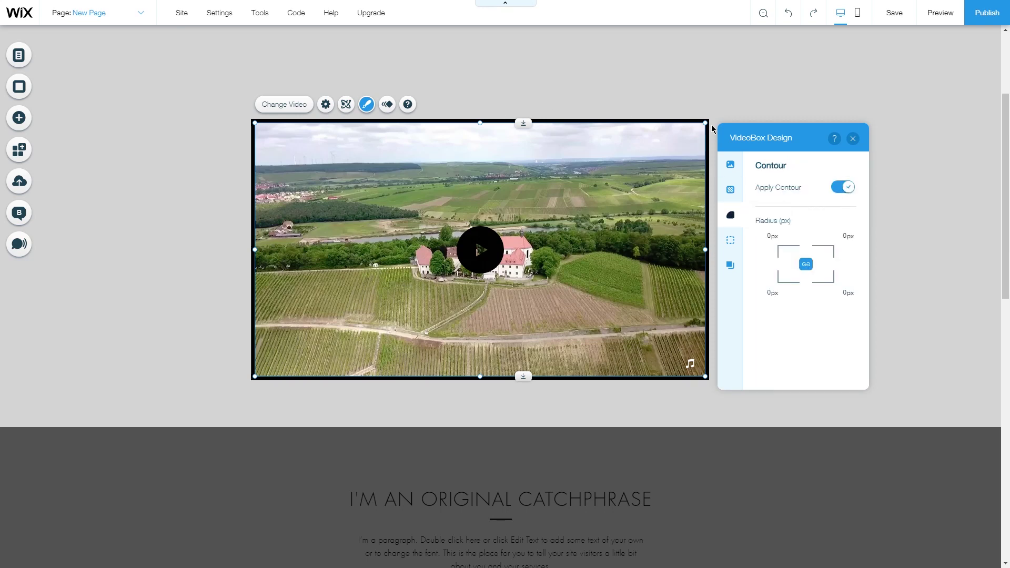
pyautogui.click(843, 236)
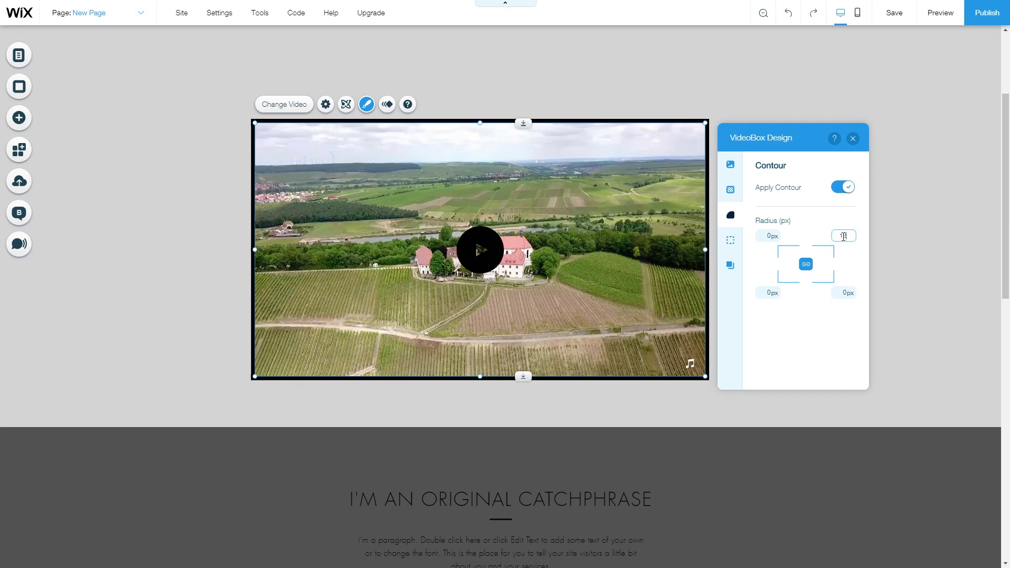
pyautogui.write('120')
pyautogui.press('Return')
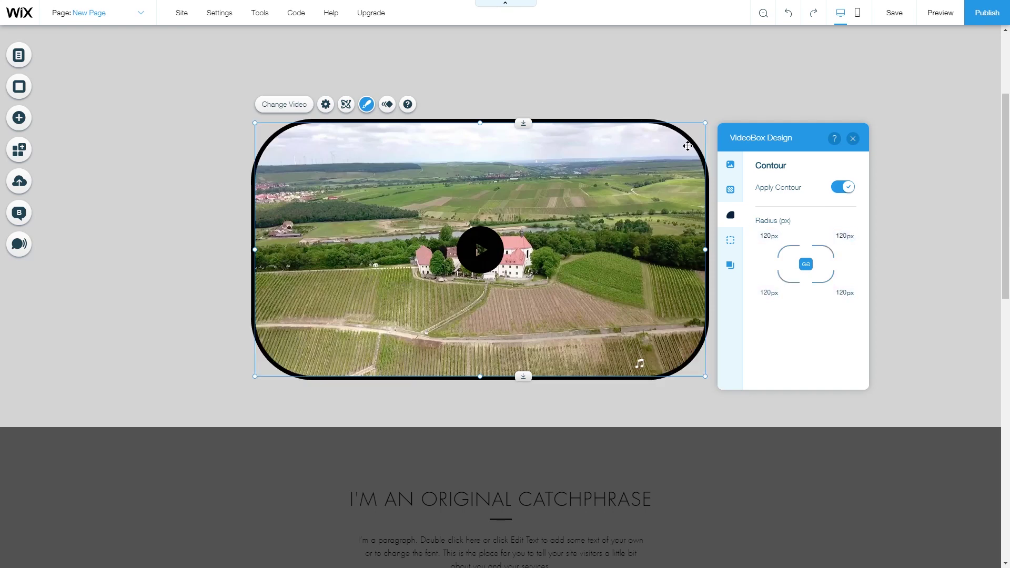
# Unlink corners, set top-left and bottom-right radius to 0, then switch contour off
pyautogui.click(806, 264)
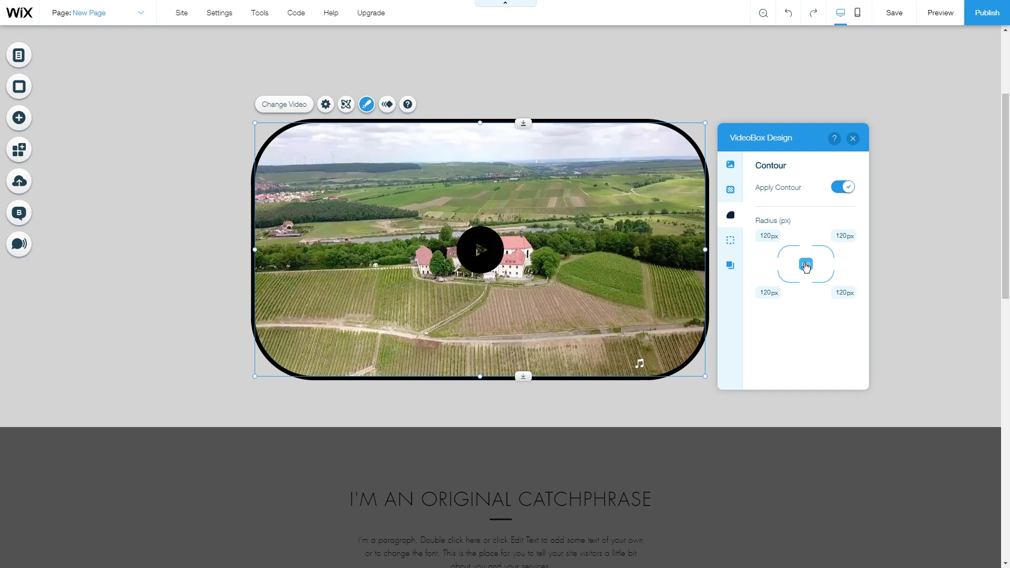
pyautogui.click(769, 236)
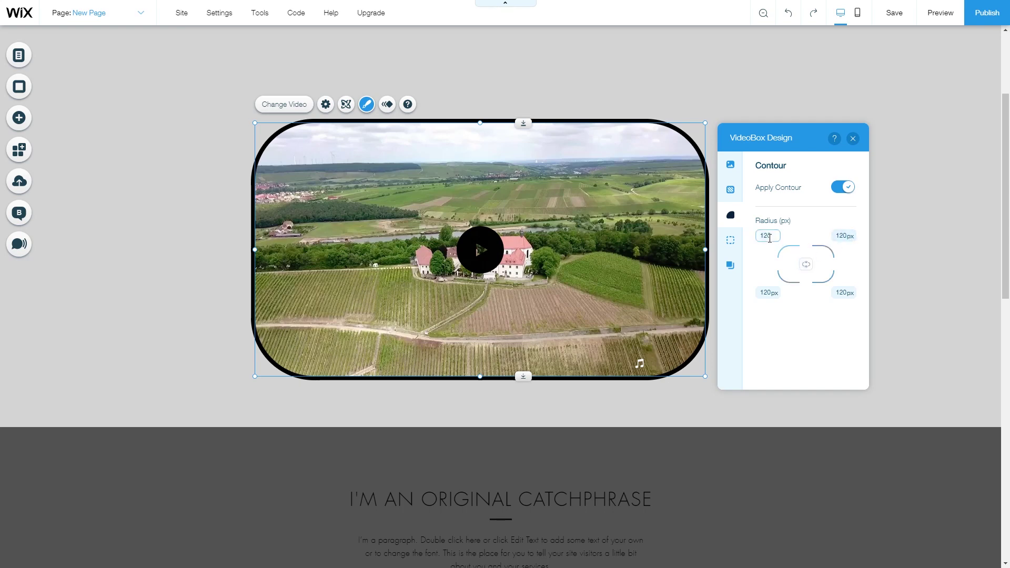
pyautogui.write('0')
pyautogui.click(845, 292)
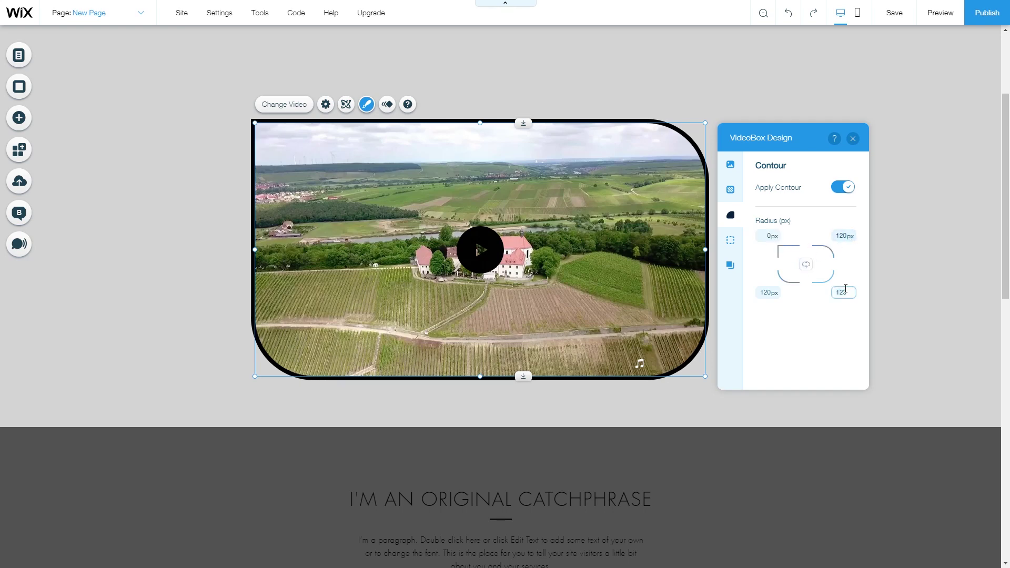
pyautogui.write('0')
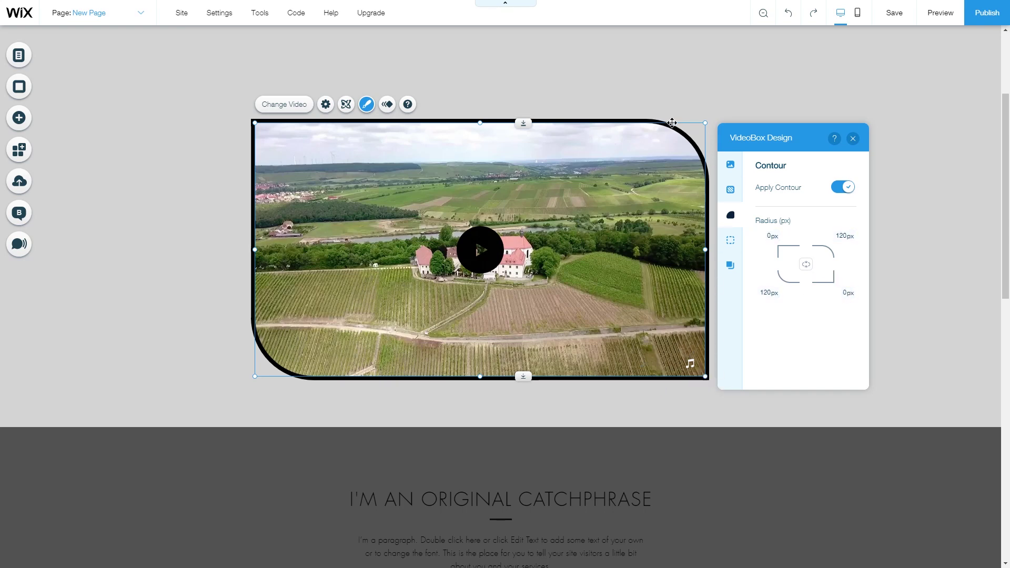
pyautogui.click(844, 188)
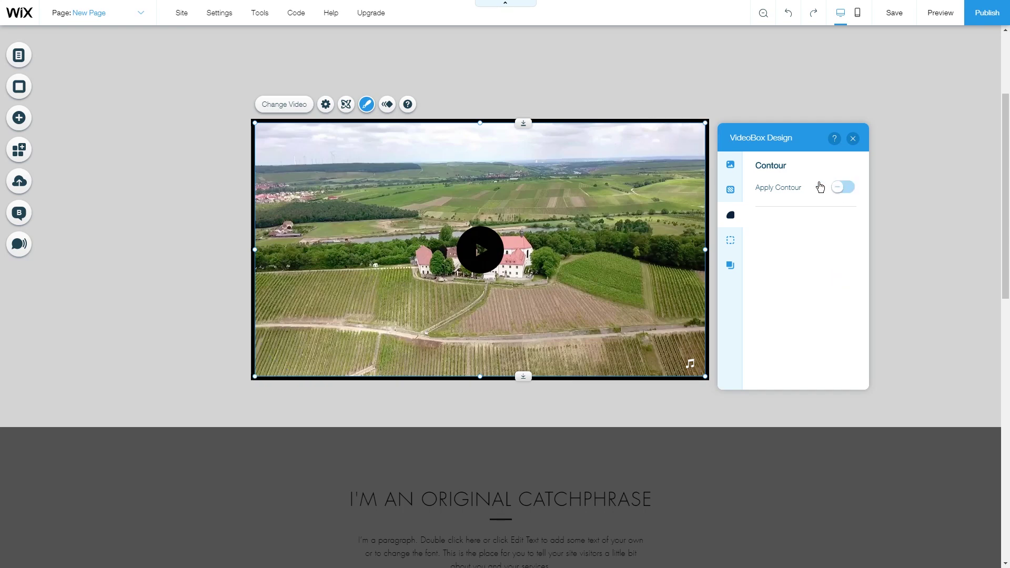
# Reduce the video's black border width from 8 to 4 px
pyautogui.click(731, 242)
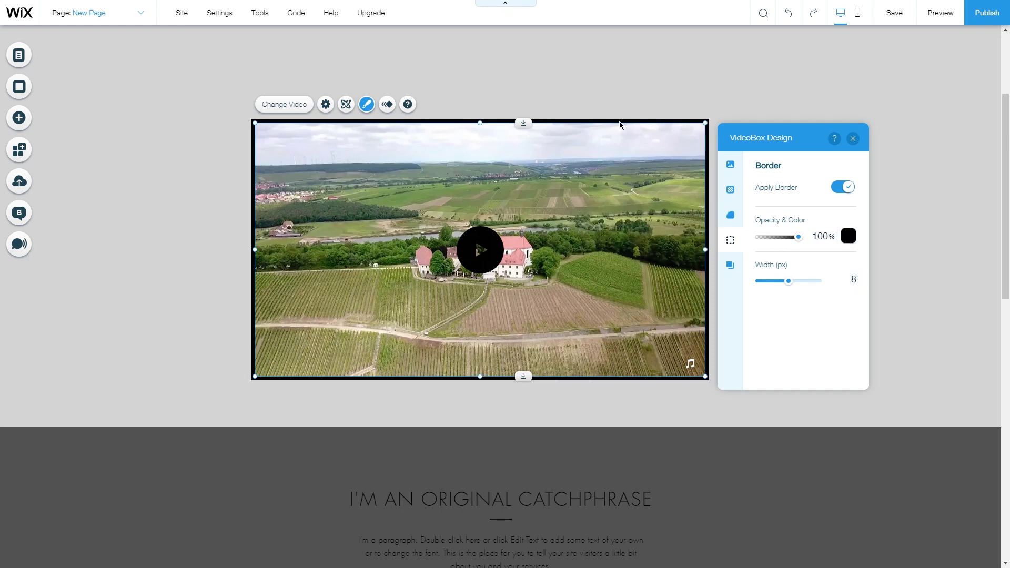
pyautogui.click(785, 282)
pyautogui.moveTo(781, 287); pyautogui.dragTo(769, 286)
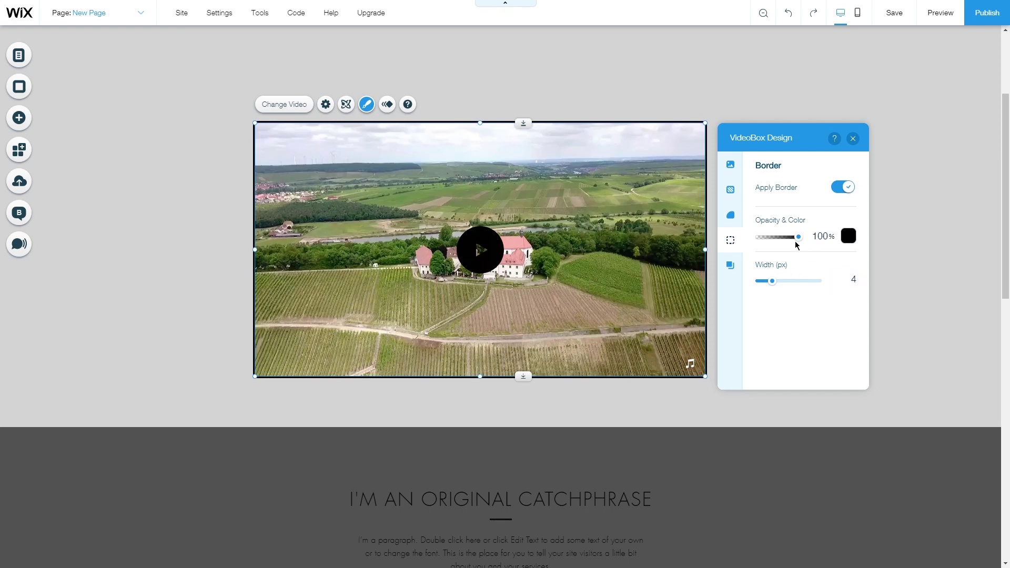
pyautogui.click(732, 267)
# Turn on the drone video's shadow with distance 12, size 12, blur 19 and angle 296°
pyautogui.click(839, 188)
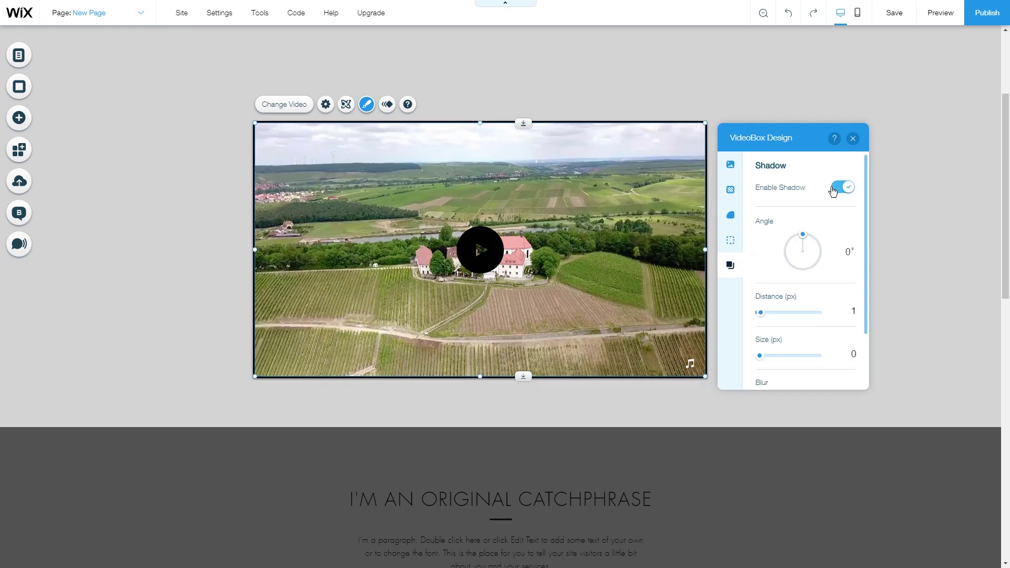
pyautogui.scroll(-2, 788, 201)
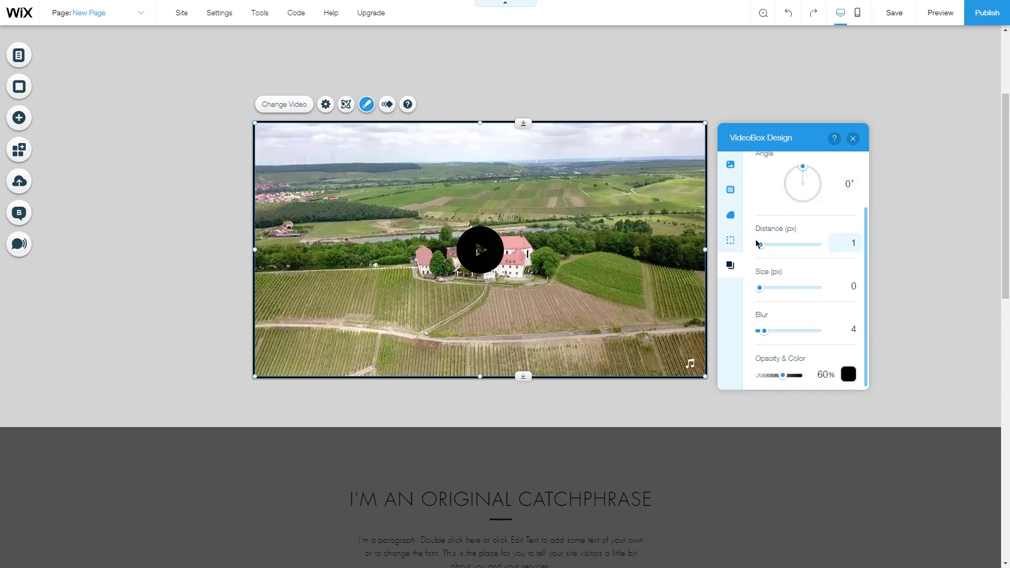
pyautogui.moveTo(760, 245); pyautogui.dragTo(773, 250)
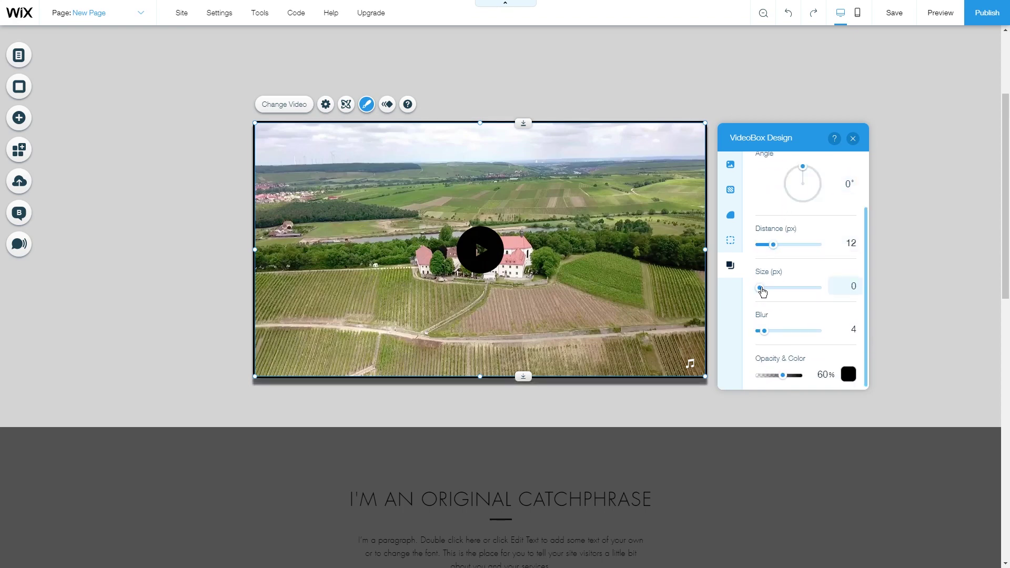
pyautogui.moveTo(763, 292); pyautogui.dragTo(773, 289)
pyautogui.moveTo(765, 334); pyautogui.dragTo(785, 338)
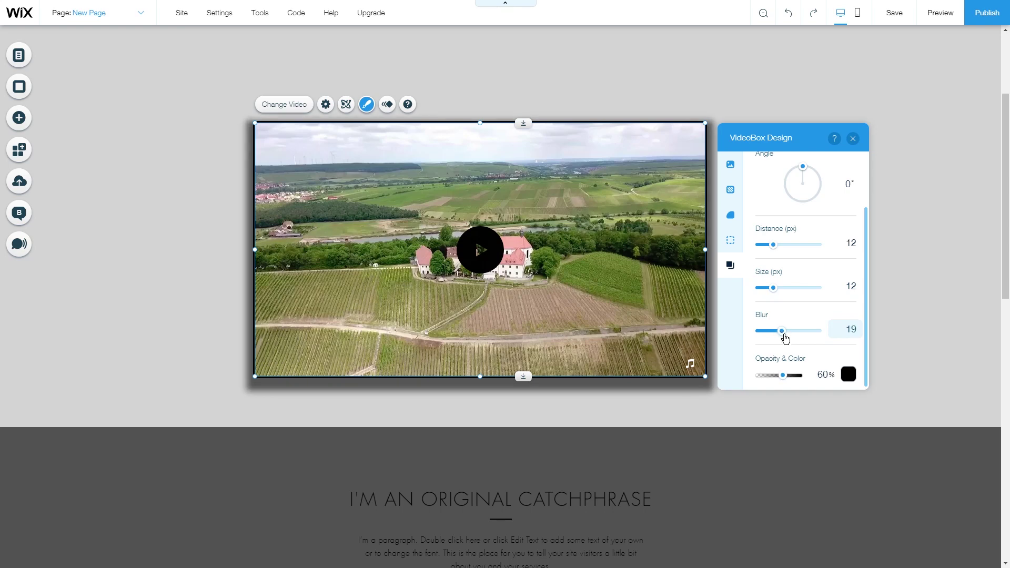
pyautogui.scroll(2, 801, 241)
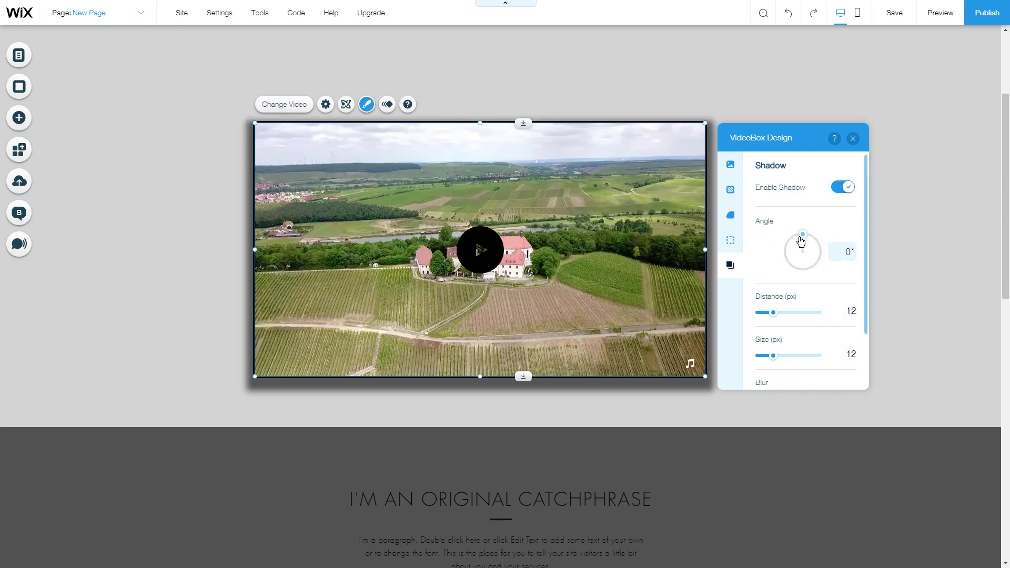
pyautogui.moveTo(805, 240); pyautogui.dragTo(756, 228)
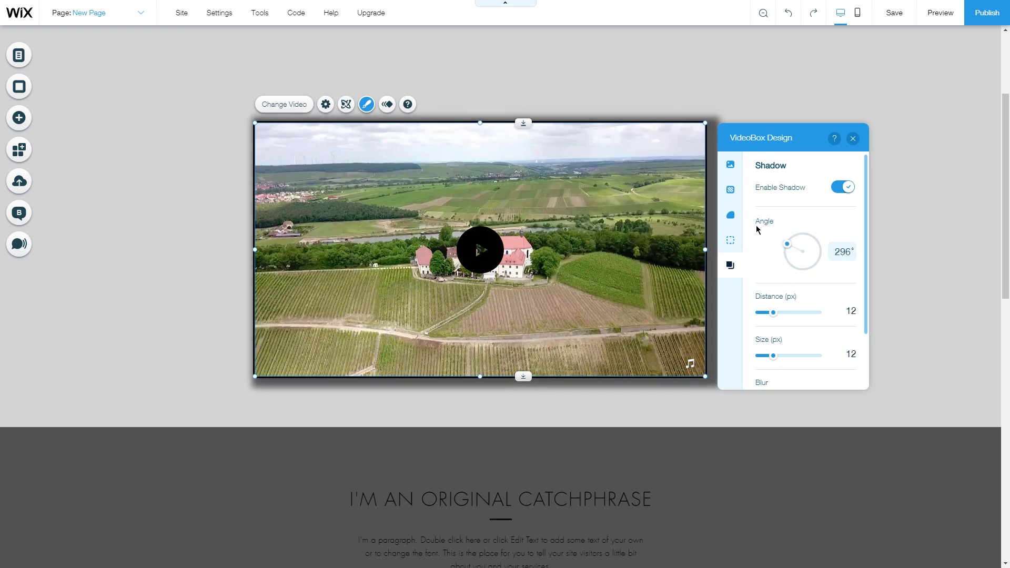
pyautogui.click(853, 138)
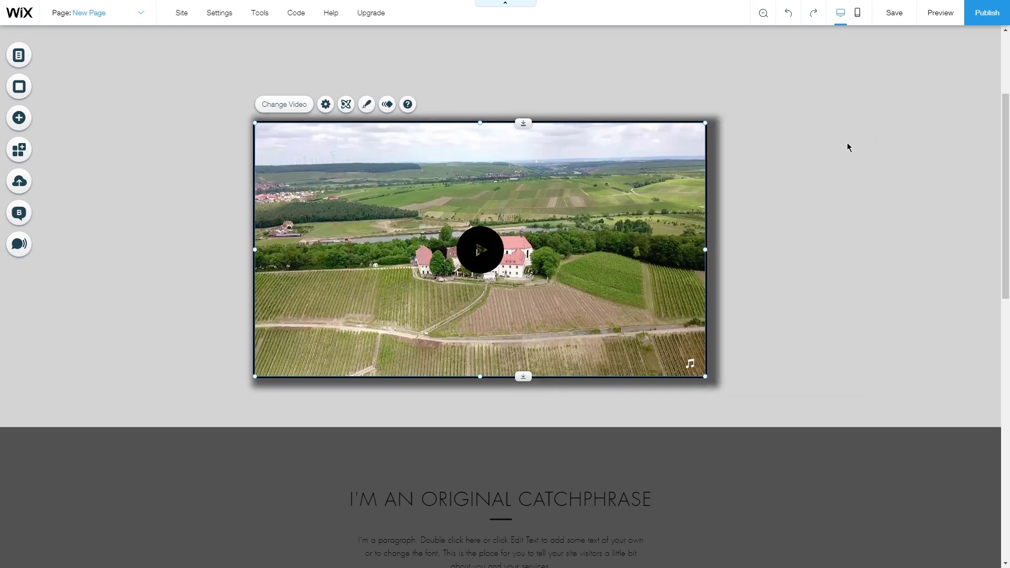
# Apply the Glide-In animation to the drone video
pyautogui.click(388, 106)
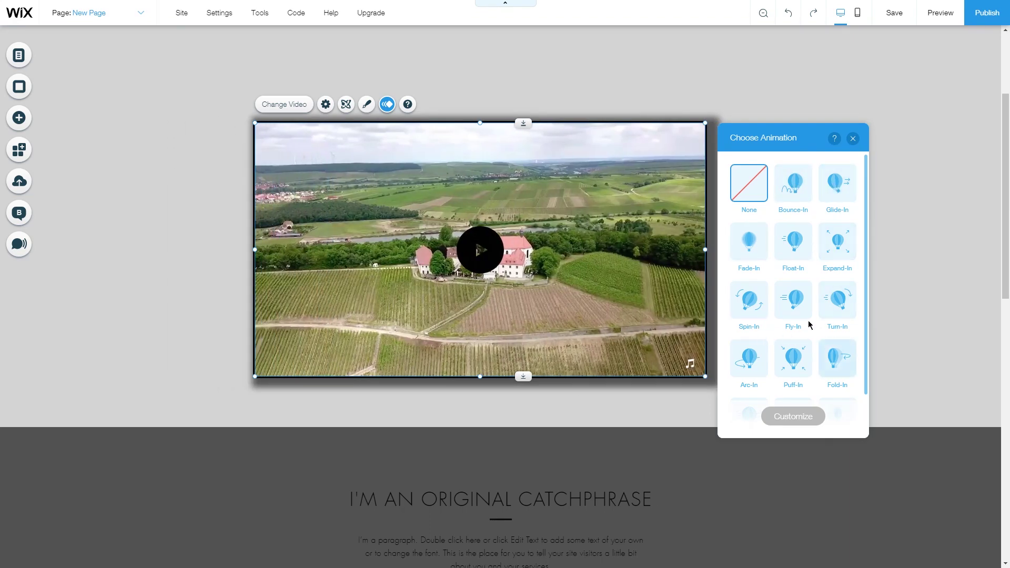
pyautogui.click(843, 195)
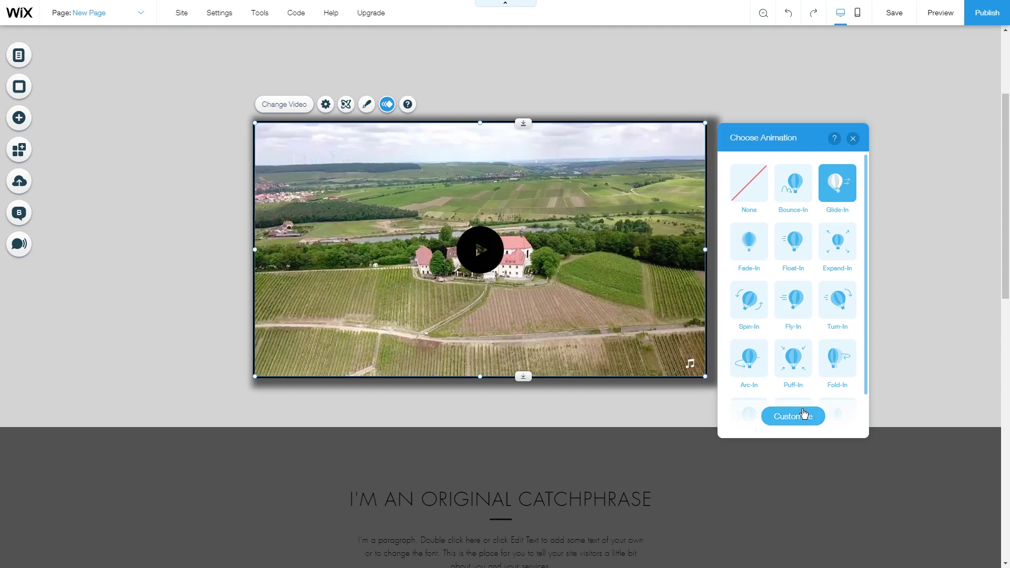
pyautogui.click(803, 417)
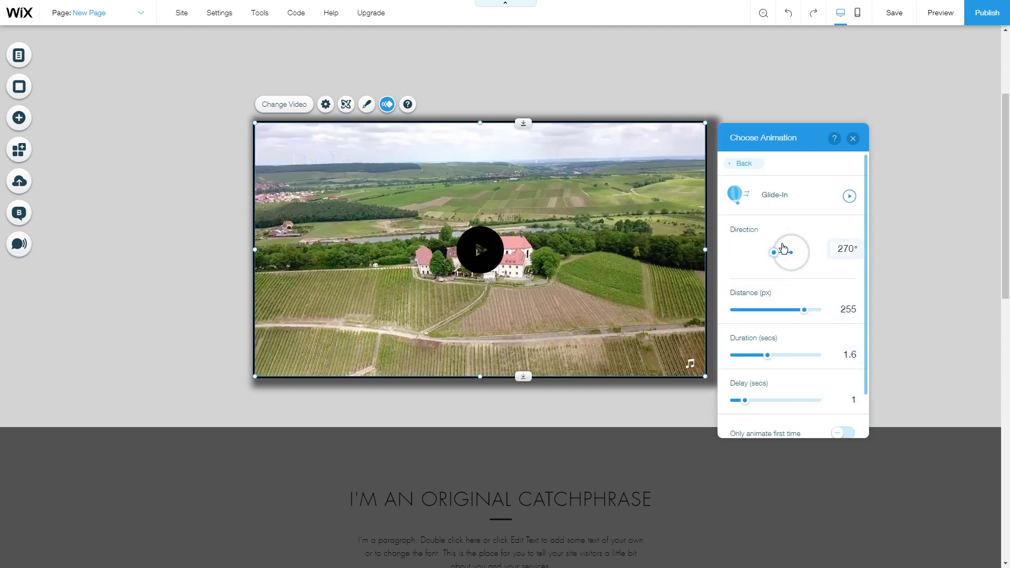
# Set the glide direction to 45° and animate only the first time
pyautogui.moveTo(774, 253); pyautogui.dragTo(804, 241)
pyautogui.click(849, 196)
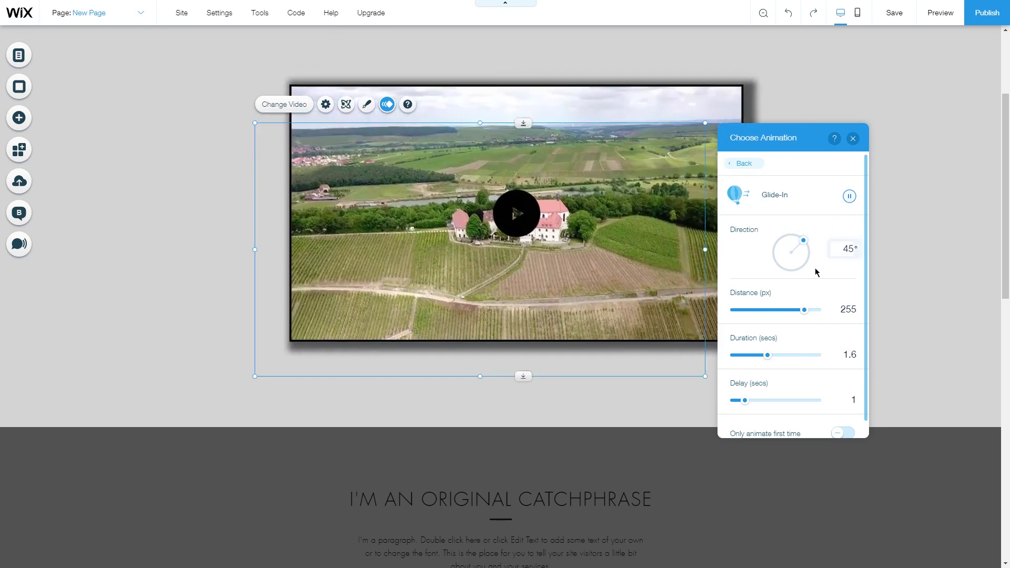
pyautogui.scroll(-1, 758, 328)
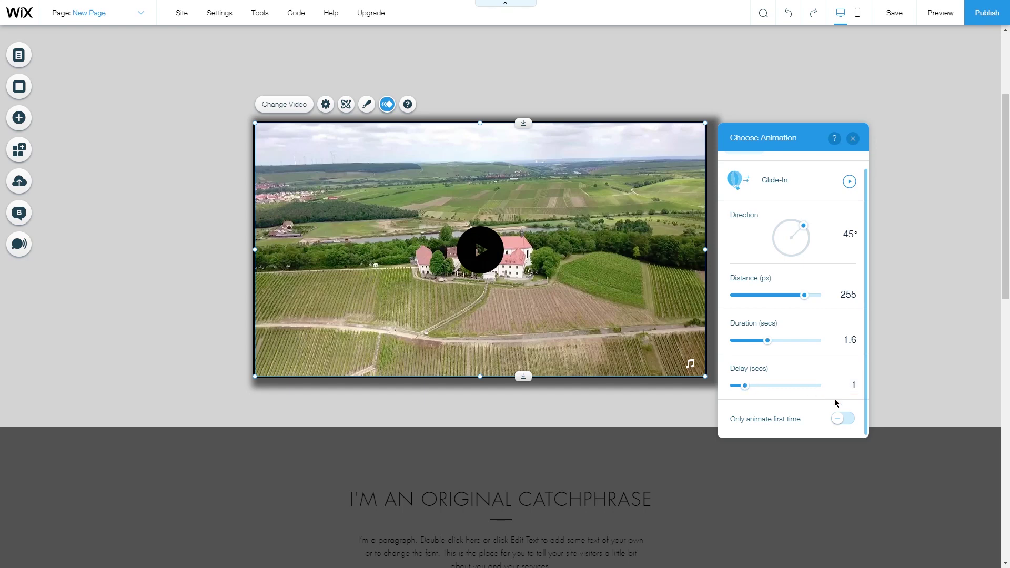
pyautogui.click(845, 419)
pyautogui.click(853, 138)
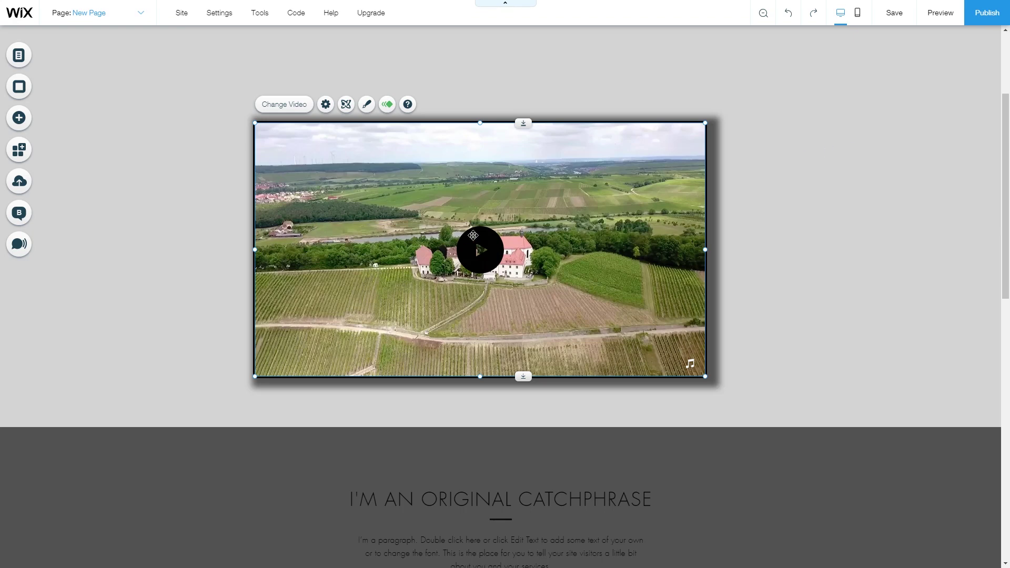
# Change the video's big play button to the filled circle play style
pyautogui.click(490, 235)
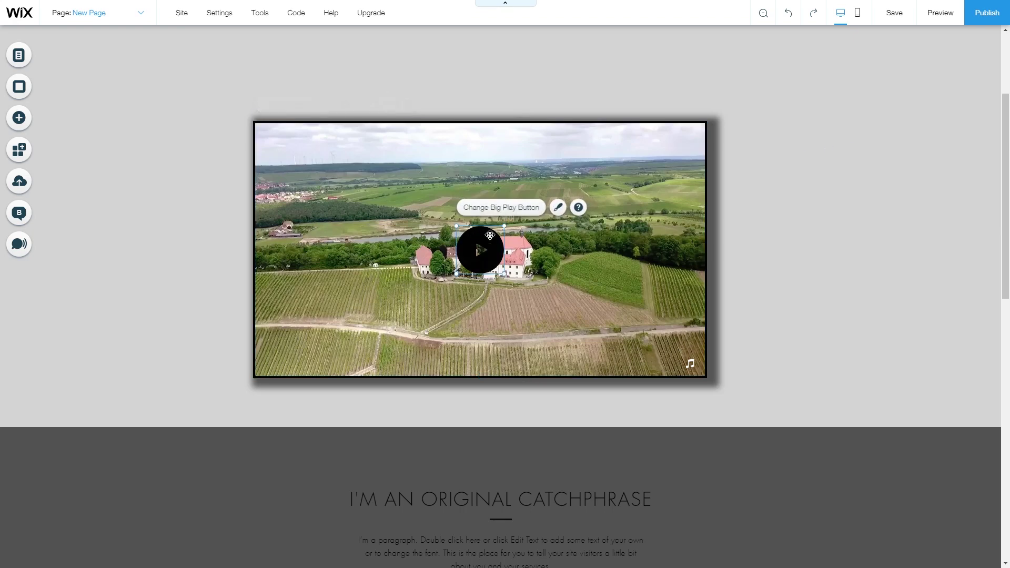
pyautogui.click(504, 210)
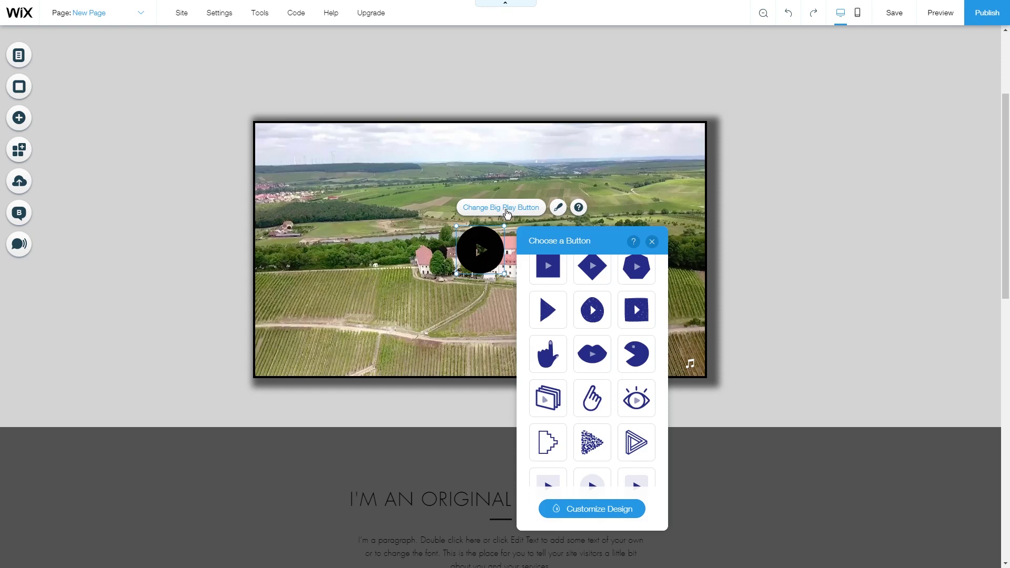
pyautogui.scroll(-4, 575, 402)
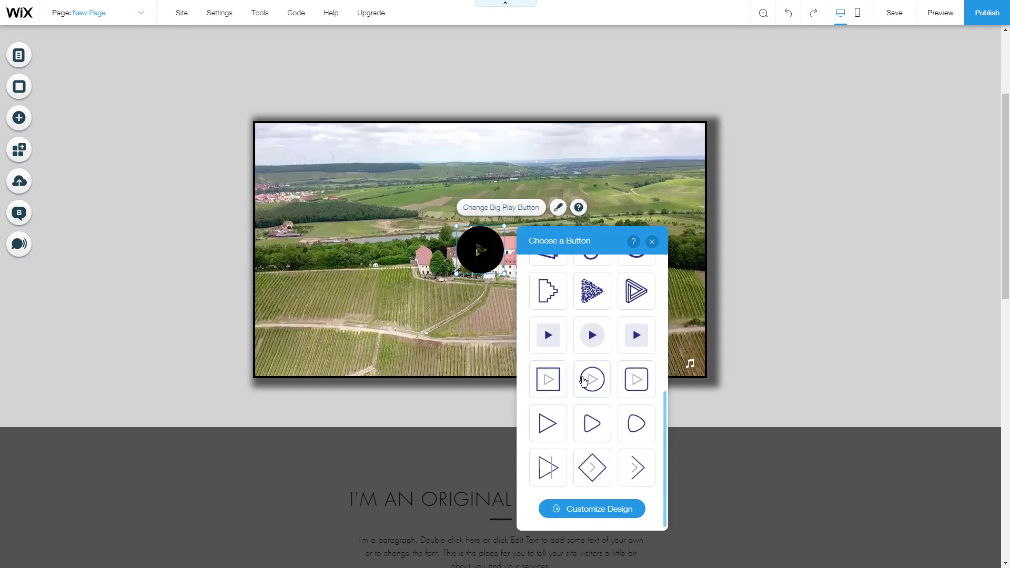
pyautogui.click(594, 383)
pyautogui.scroll(5, 593, 387)
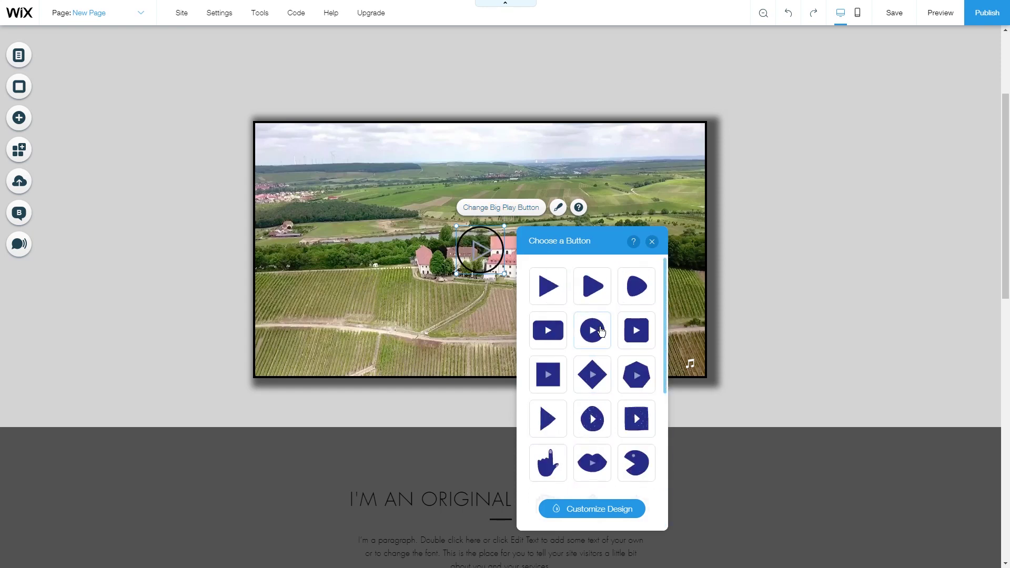
pyautogui.click(601, 330)
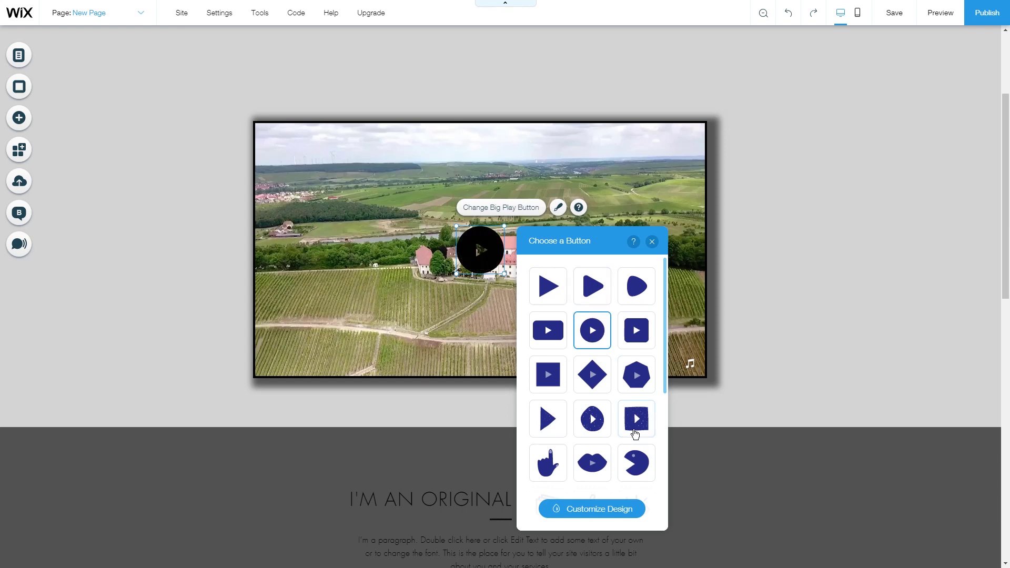
# Colour the filled circle play button white at 77% opacity, then deselect it
pyautogui.click(614, 509)
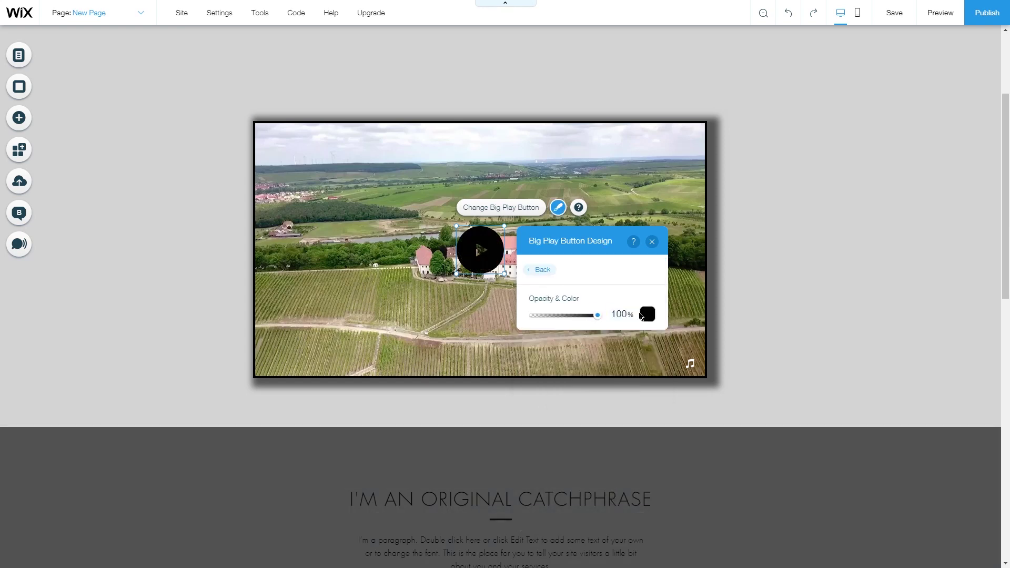
pyautogui.click(646, 314)
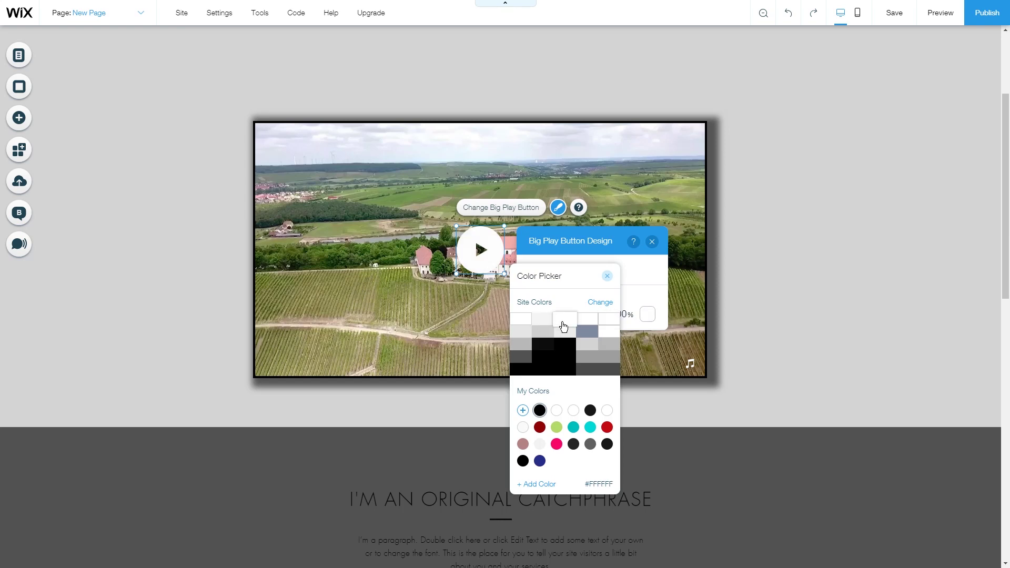
pyautogui.click(607, 275)
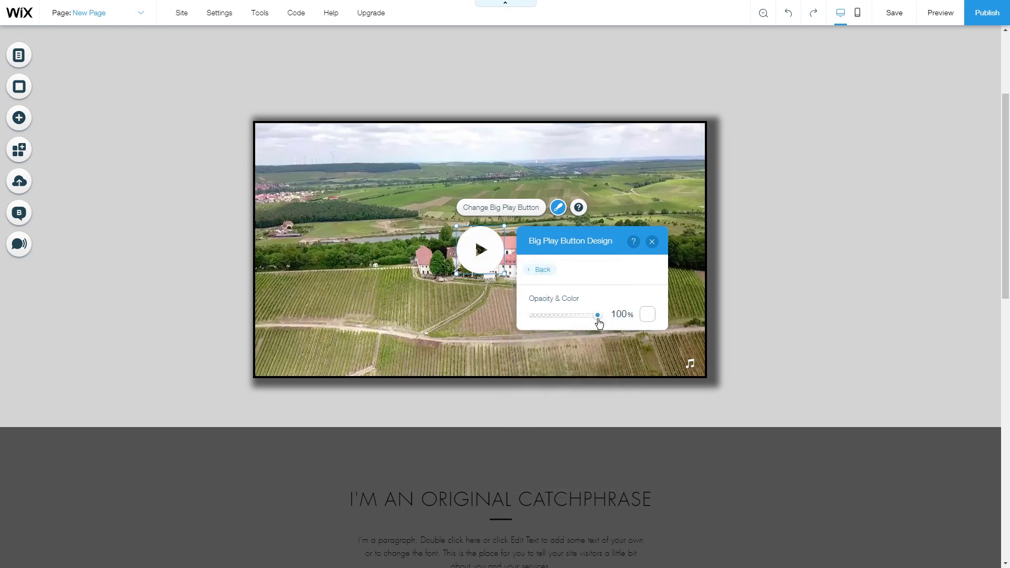
pyautogui.moveTo(599, 316); pyautogui.dragTo(585, 319)
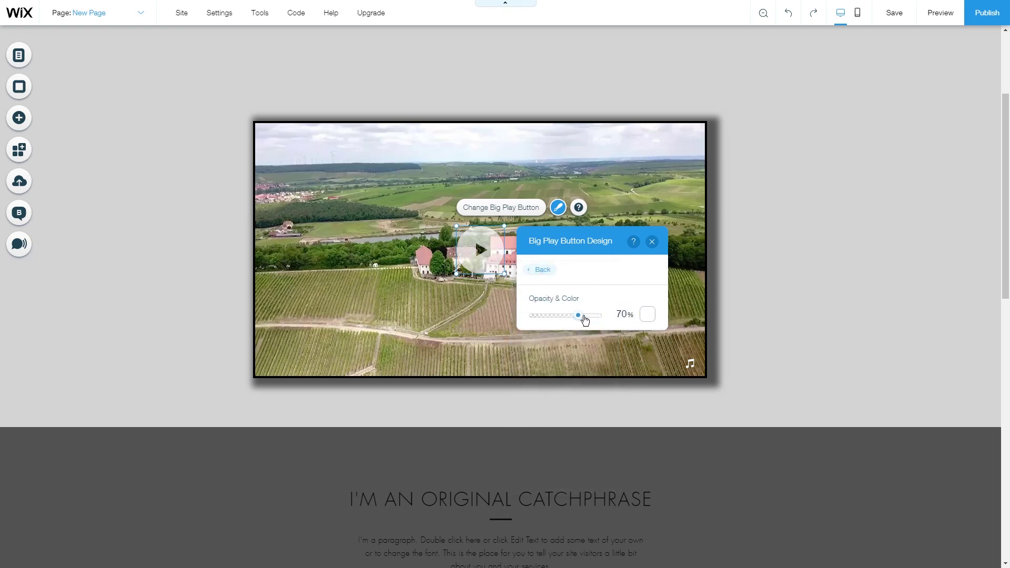
pyautogui.click(653, 243)
pyautogui.click(749, 251)
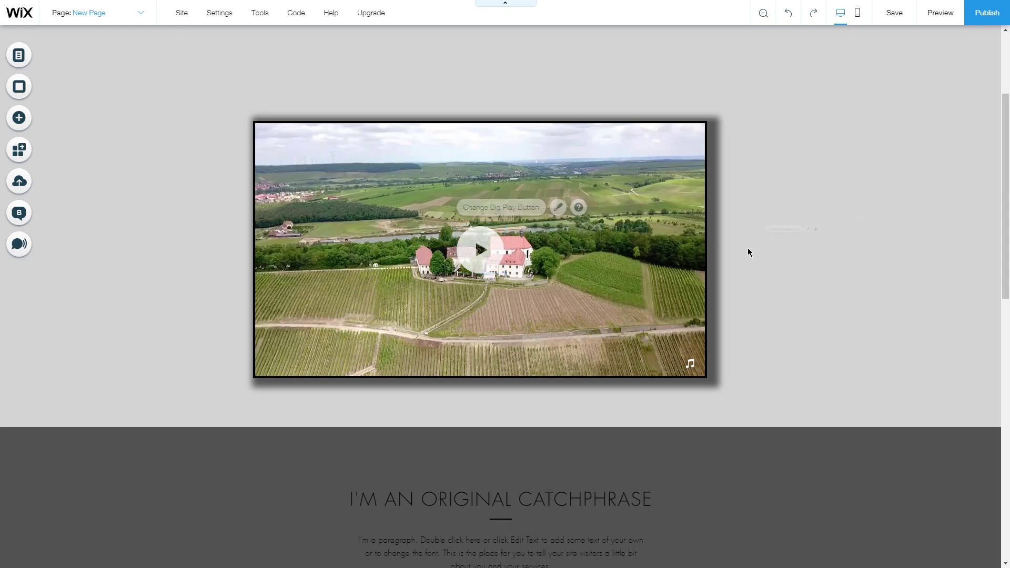